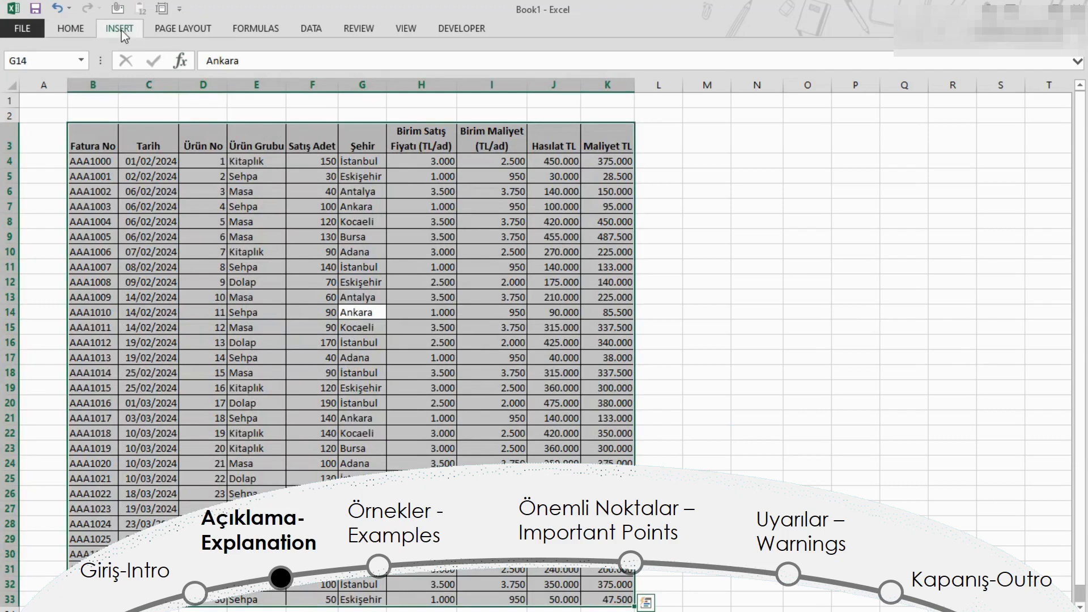
Step: Create a PivotTable from the selected range B3:K33 of the DATA sheet on a new worksheet
{"action": "left_click", "coordinate": [121, 29]}
{"action": "left_click", "coordinate": [26, 56]}
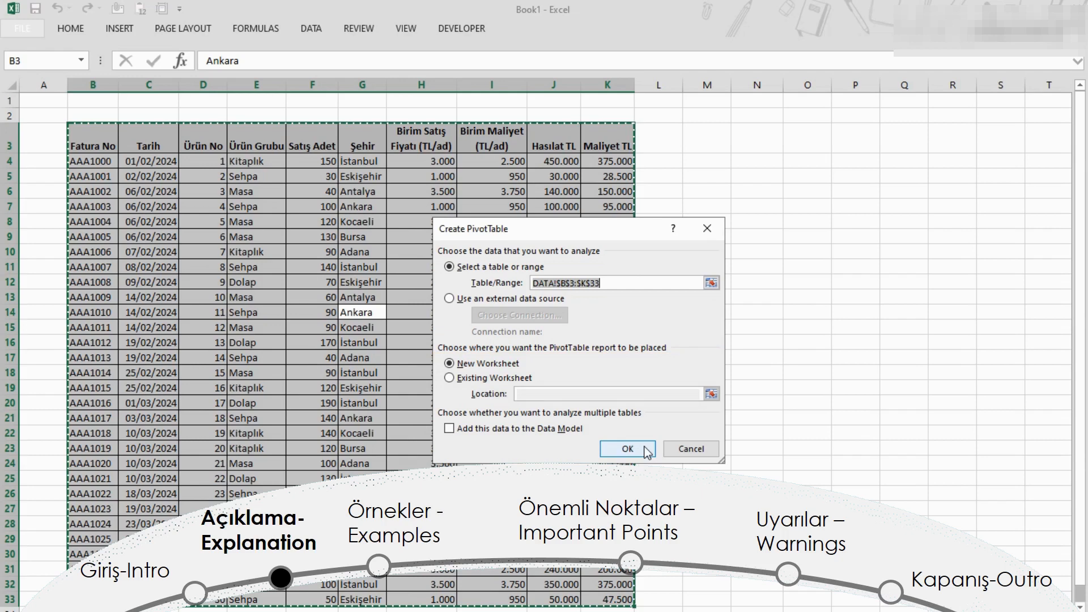
{"action": "left_click", "coordinate": [628, 448]}
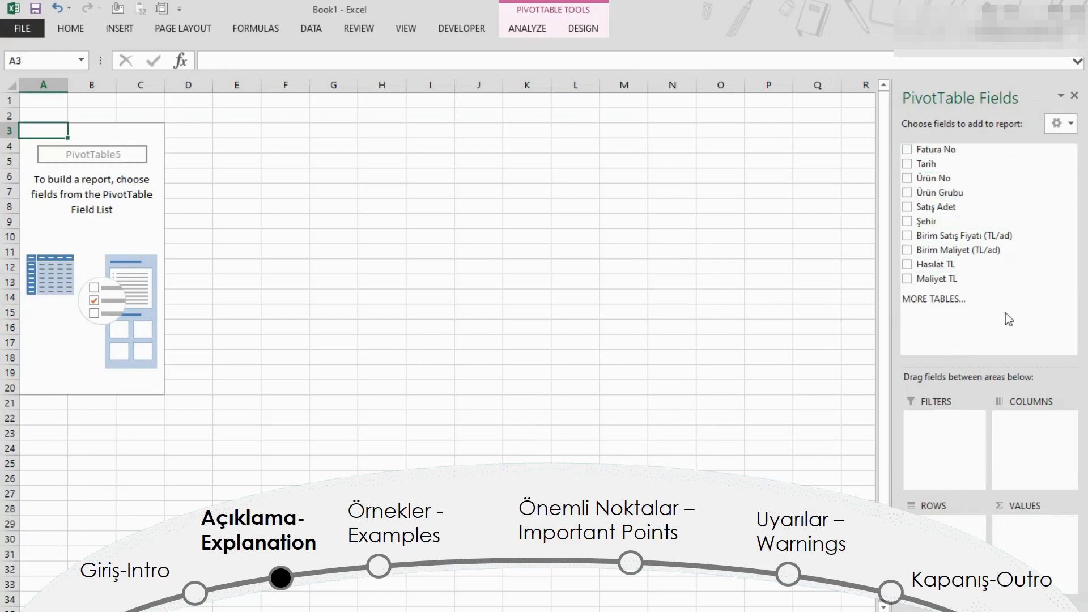
Step: Switch the PivotTable field list to the side-by-side layout and return it to the stacked layout
{"action": "left_click", "coordinate": [1073, 126]}
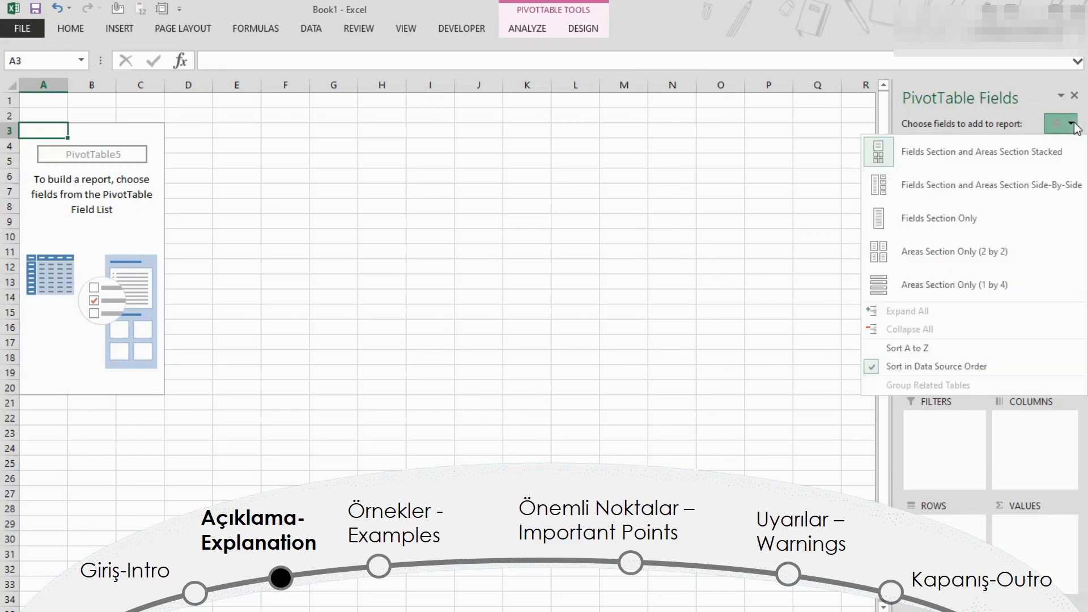
{"action": "left_click", "coordinate": [1000, 184]}
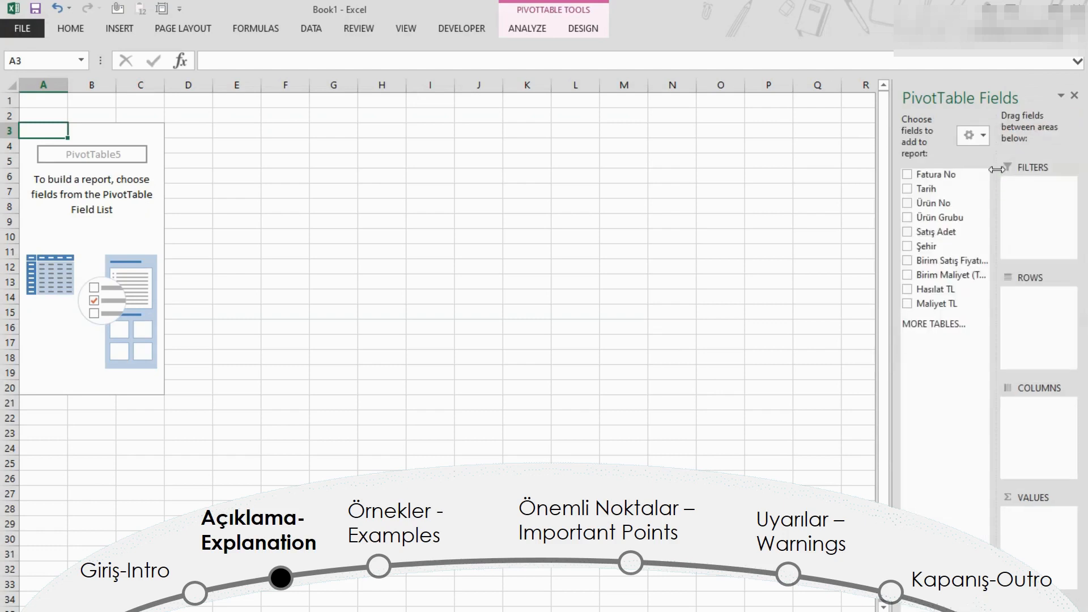
{"action": "left_click", "coordinate": [988, 135]}
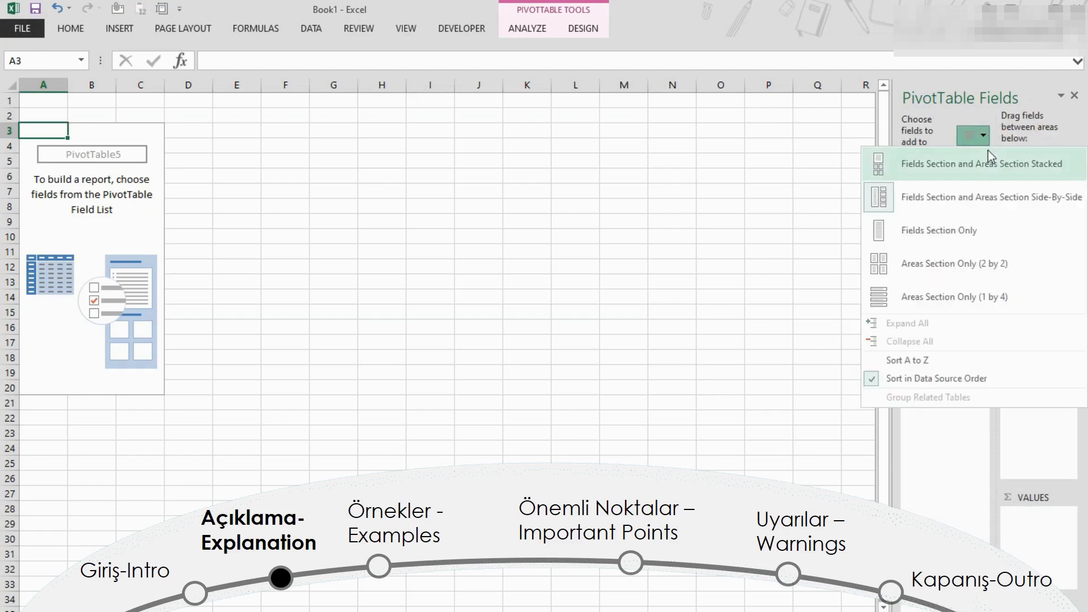
{"action": "left_click", "coordinate": [989, 162]}
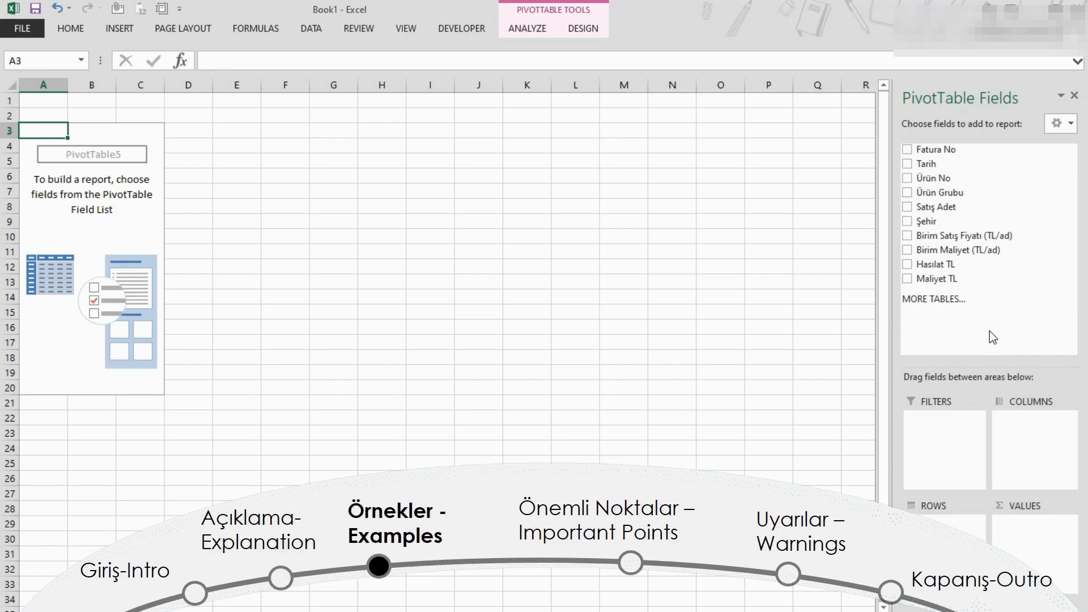
Step: Lay out the PivotTable with Şehir in Columns, Ürün Grubu in Rows and Hasılat TL in Values
{"action": "left_click_drag", "start_coordinate": [927, 221], "coordinate": [1020, 431]}
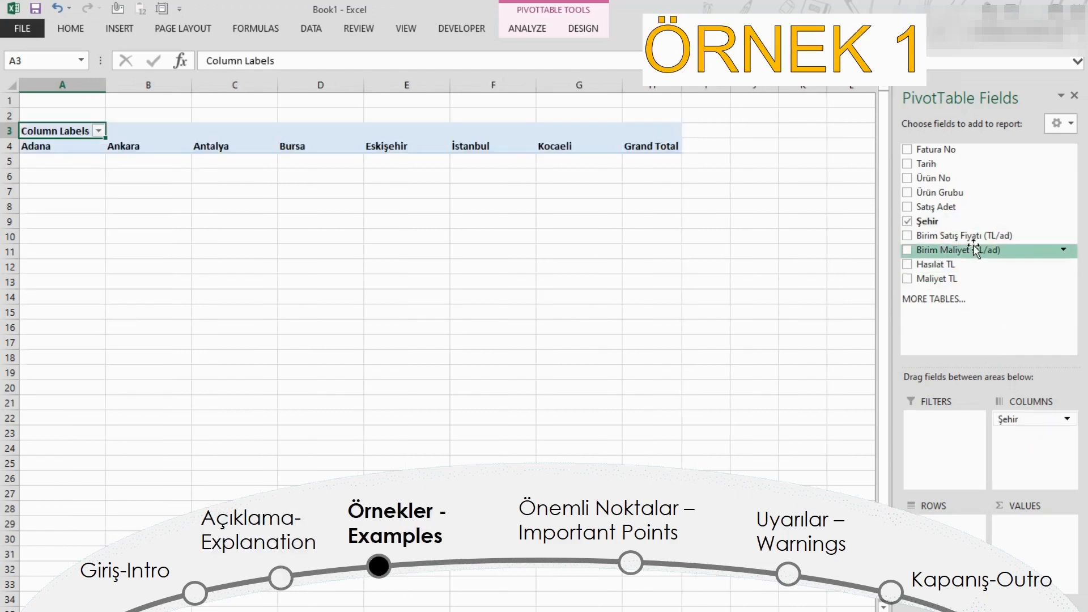
{"action": "left_click_drag", "start_coordinate": [940, 193], "coordinate": [947, 519]}
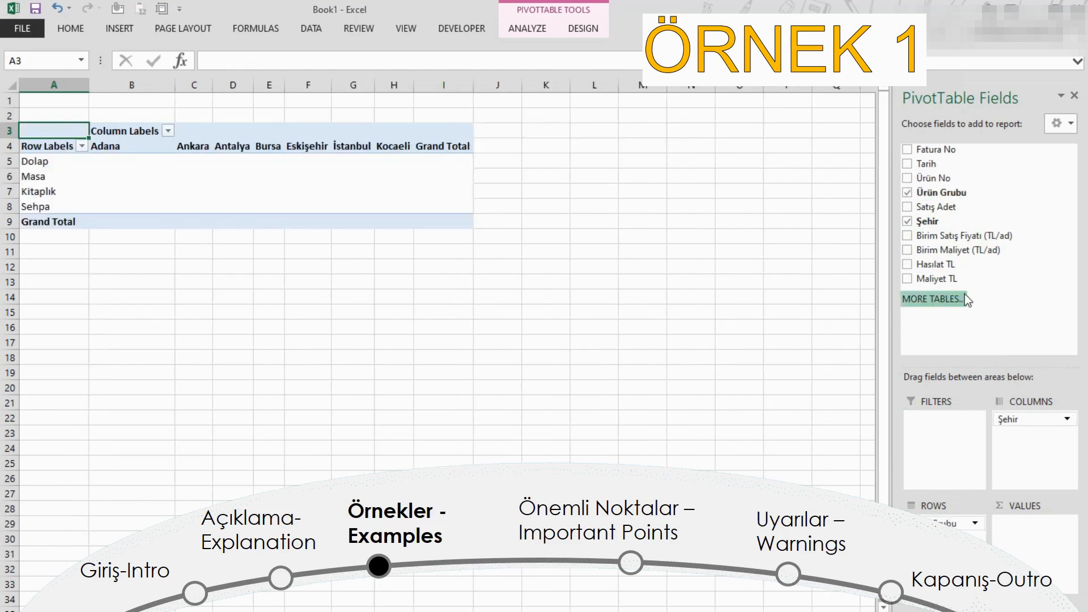
{"action": "left_click_drag", "start_coordinate": [935, 264], "coordinate": [1037, 553]}
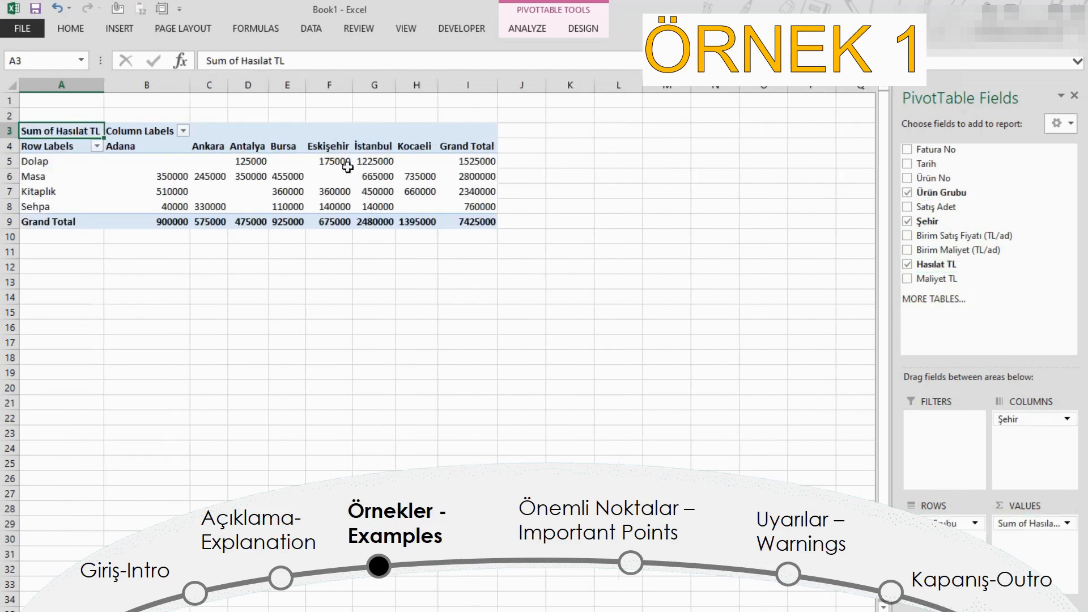
Step: Format the PivotTable values and totals in B5:I9 as numbers with thousands separators and no decimals
{"action": "left_click_drag", "start_coordinate": [167, 161], "coordinate": [475, 224]}
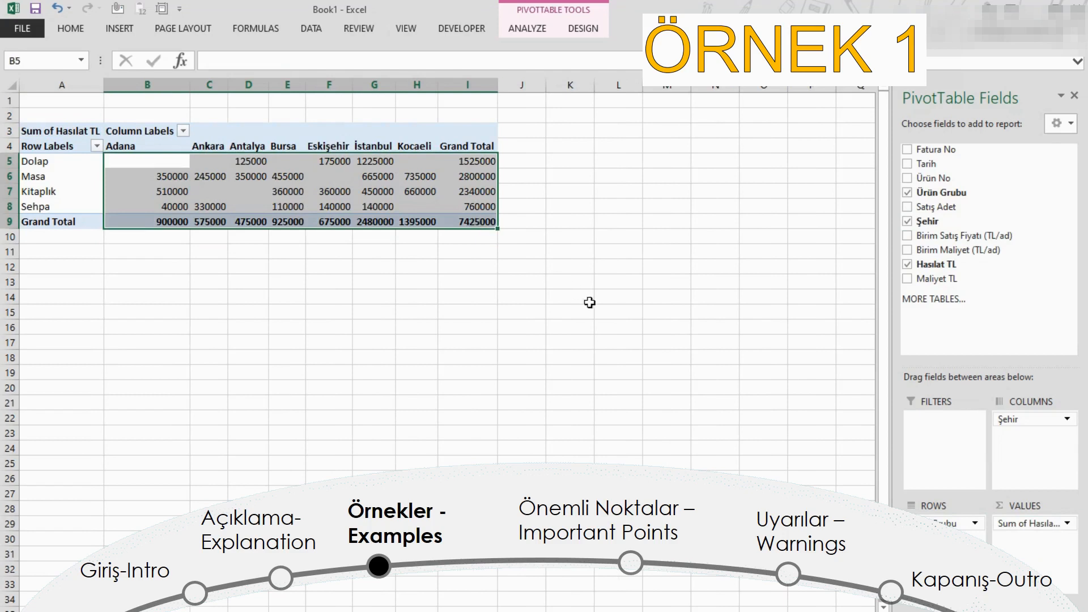
{"action": "key", "text": "ctrl+shift+1"}
{"action": "key", "text": "alt+h"}
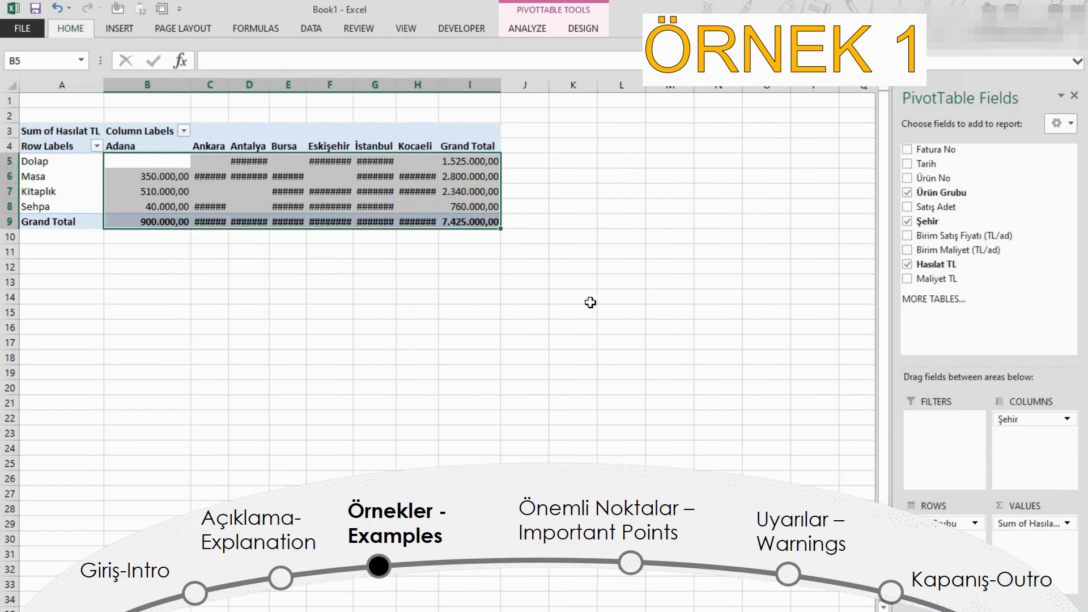
{"action": "key", "text": "9"}
{"action": "key", "text": "alt+h"}
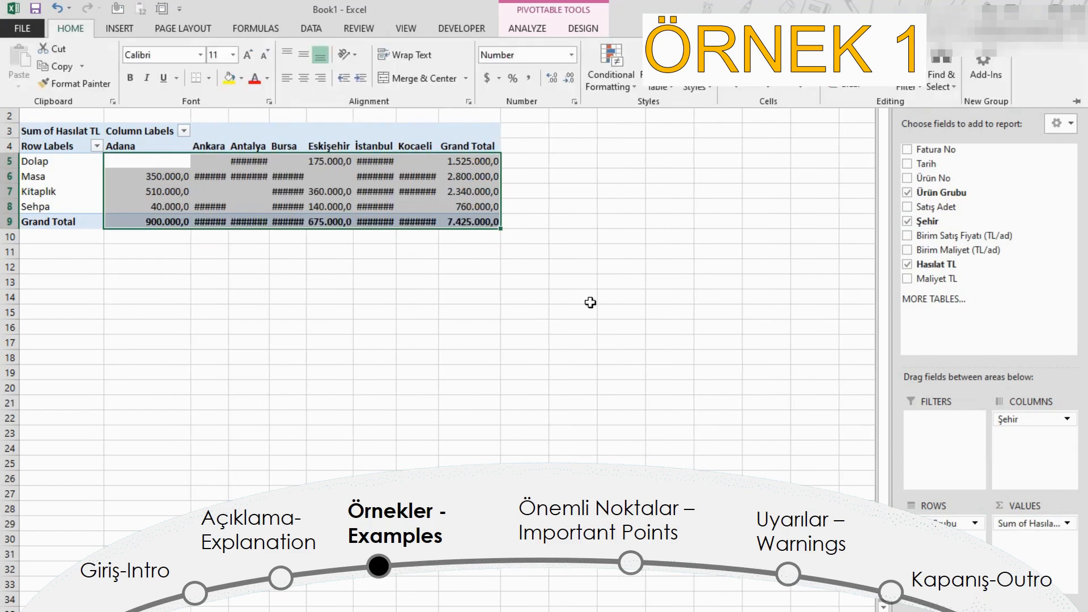
{"action": "key", "text": "9"}
Step: Autofit the widths of the PivotTable's value columns B to I so the numbers fit
{"action": "left_click_drag", "start_coordinate": [162, 85], "coordinate": [473, 85]}
{"action": "double_click", "coordinate": [439, 85]}
{"action": "left_click", "coordinate": [400, 264]}
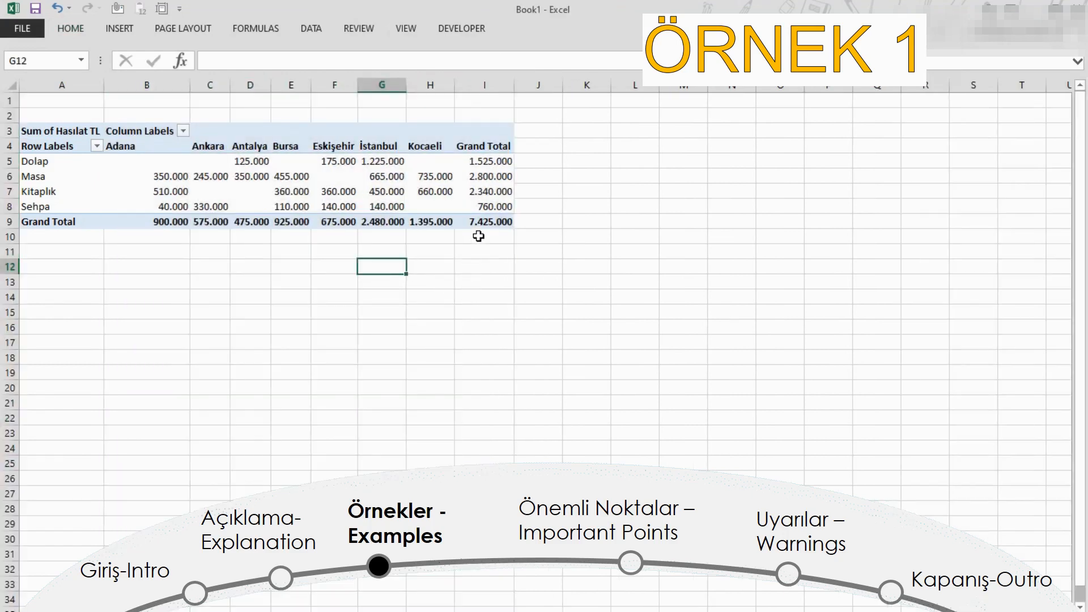
Step: Select the Kitaplık grand total in the PivotTable and hide the field list
{"action": "left_click", "coordinate": [575, 191]}
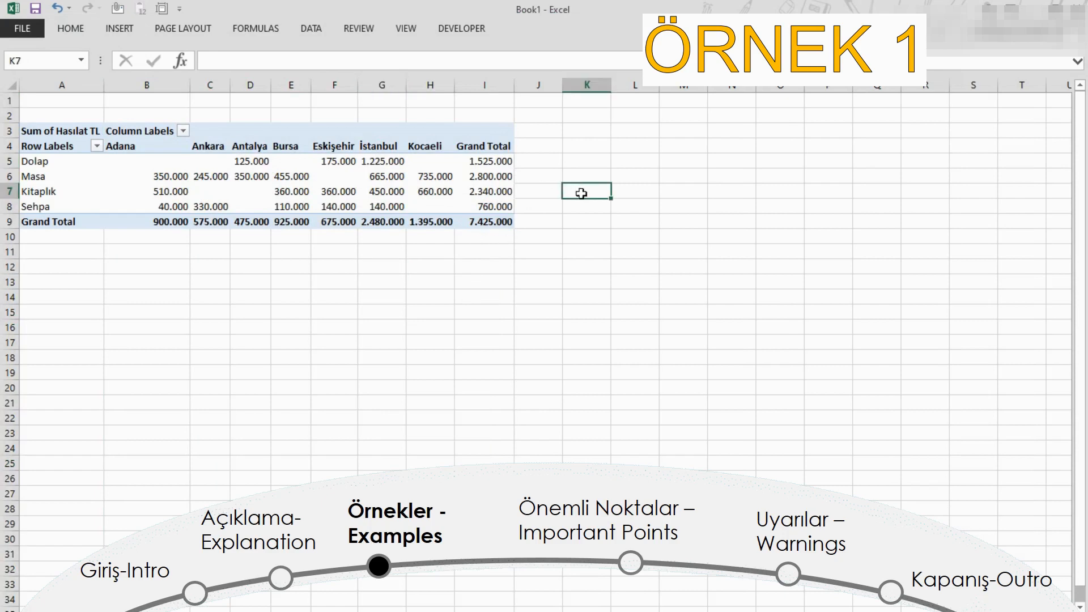
{"action": "left_click", "coordinate": [495, 190]}
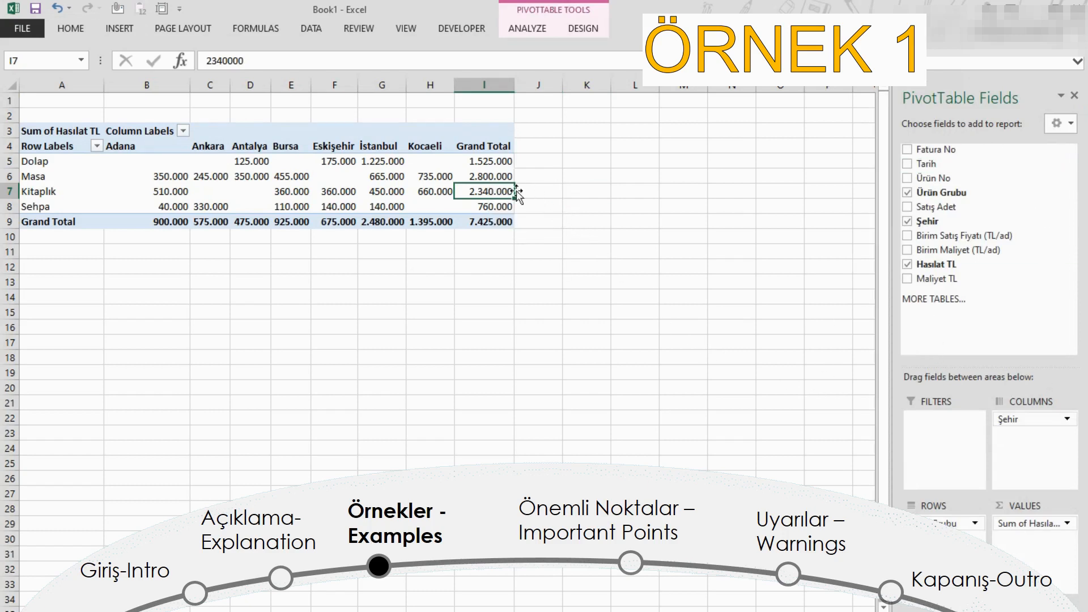
{"action": "right_click", "coordinate": [493, 191]}
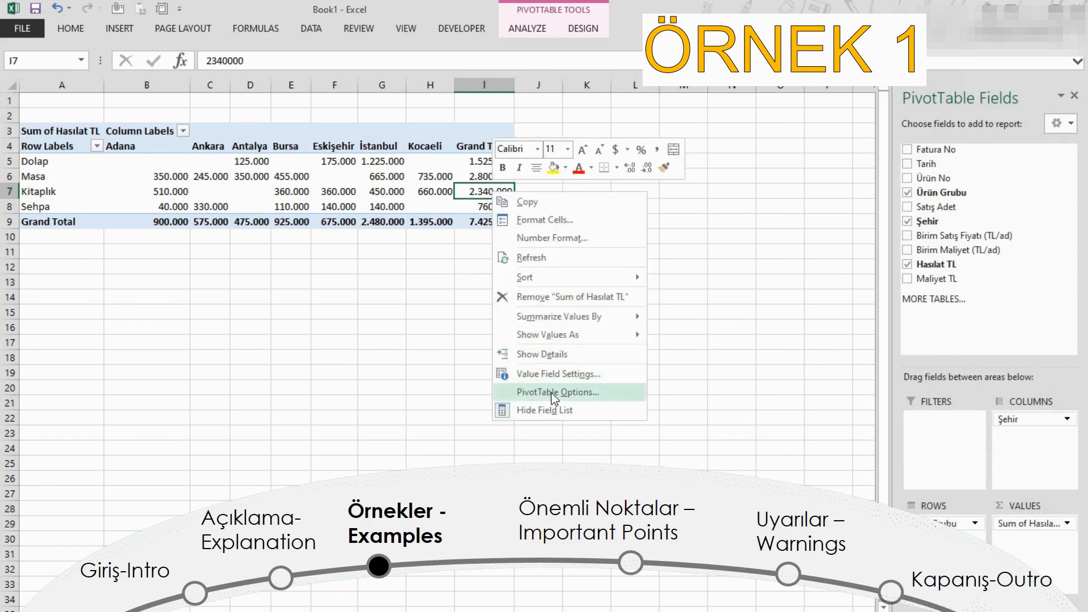
{"action": "left_click", "coordinate": [549, 409]}
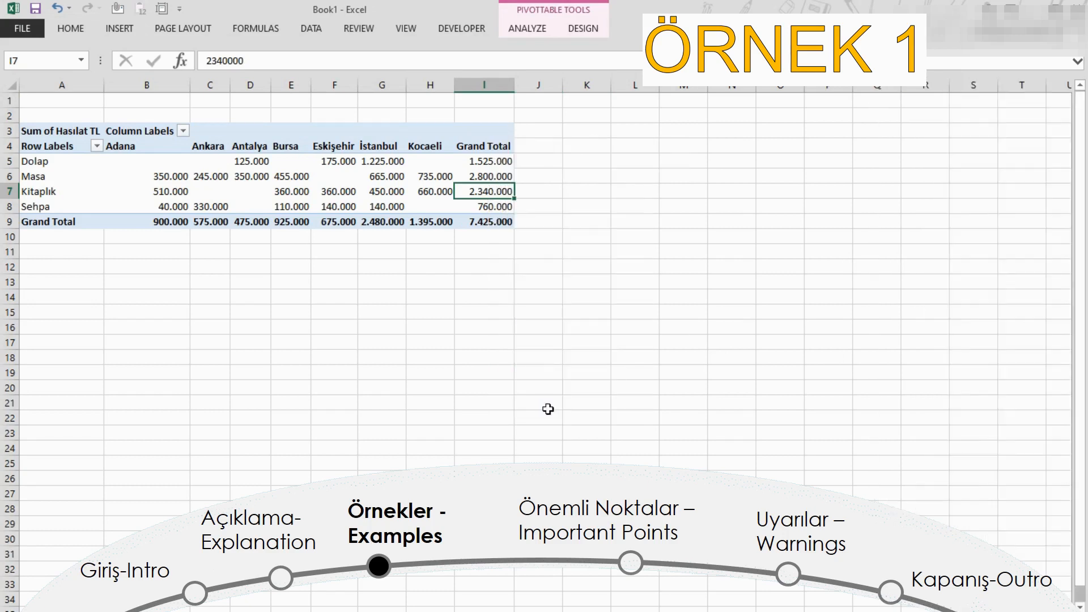
Step: Show the PivotTable field list again from the Kitaplık grand total cell
{"action": "left_click", "coordinate": [580, 198]}
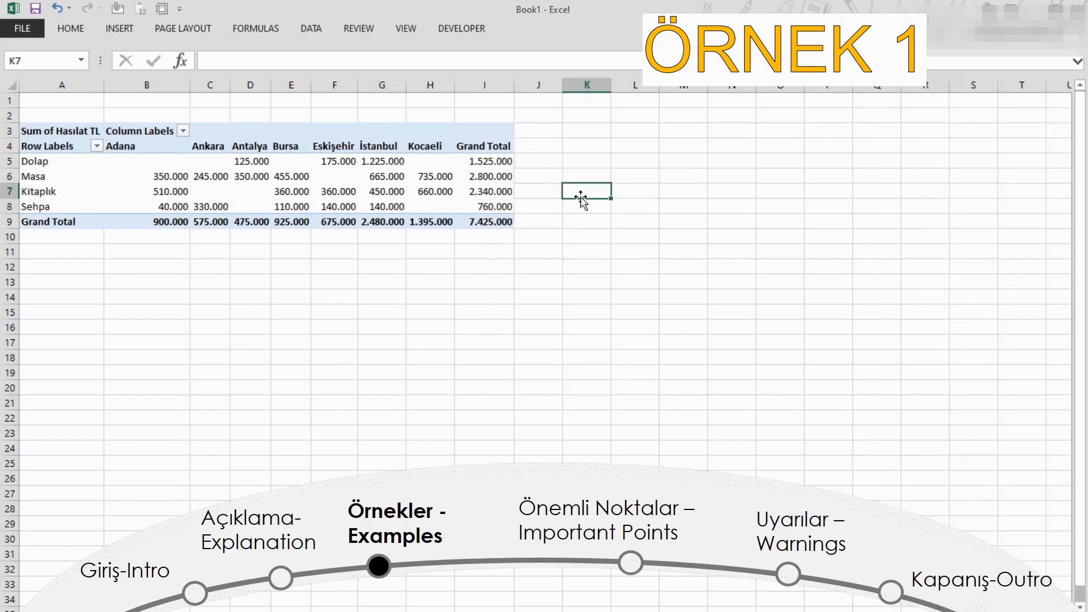
{"action": "left_click", "coordinate": [549, 191]}
{"action": "left_click", "coordinate": [501, 191]}
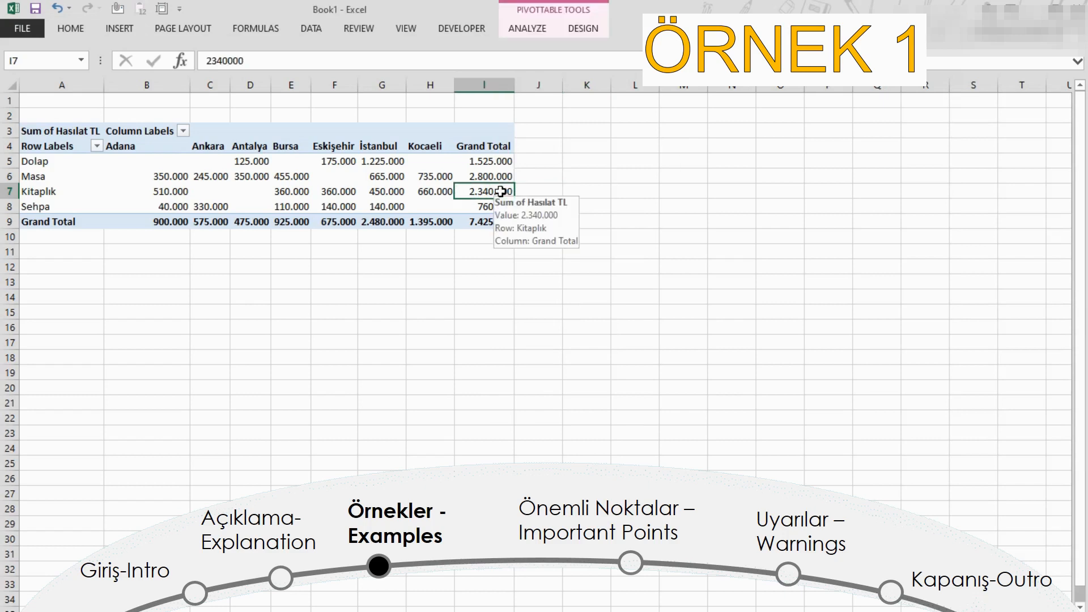
{"action": "right_click", "coordinate": [500, 191]}
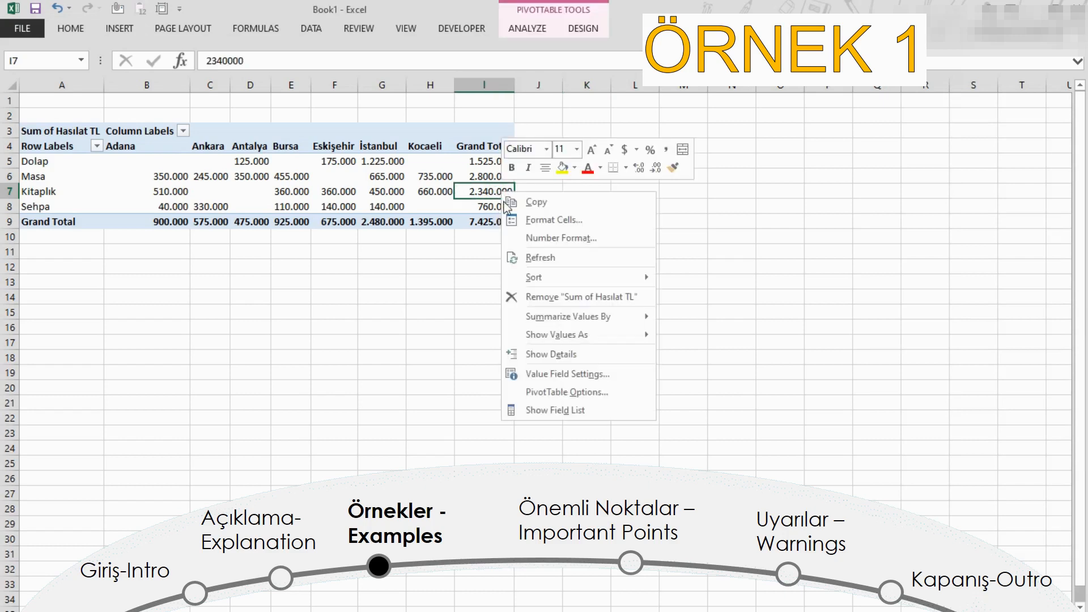
{"action": "left_click", "coordinate": [564, 410]}
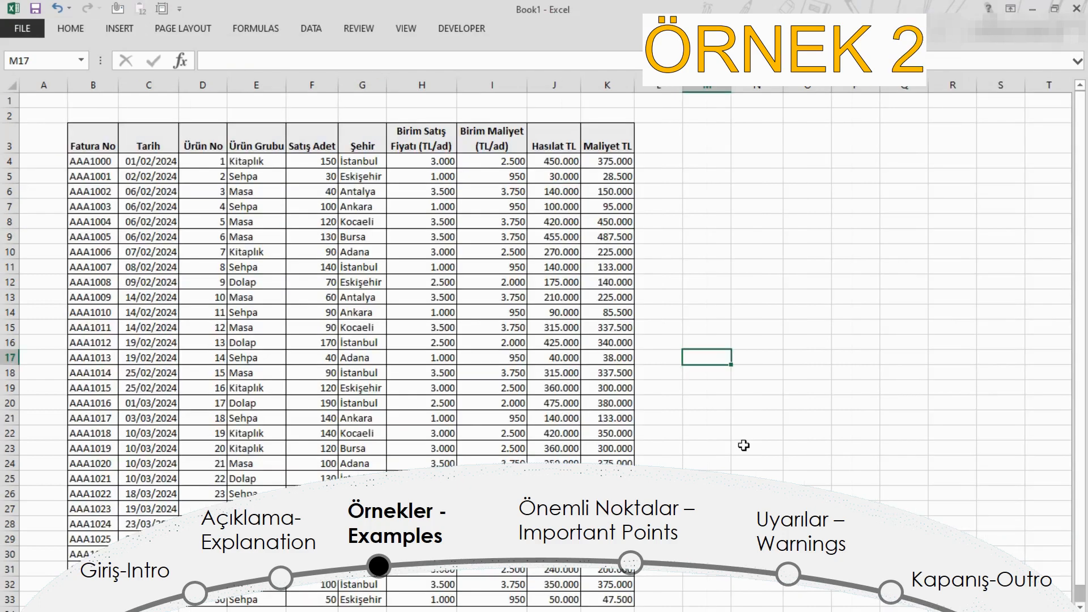
Step: Create a second PivotTable from the whole DATA sheet table, placed on the existing worksheet at Sheet7!$A$12
{"action": "left_click", "coordinate": [450, 315]}
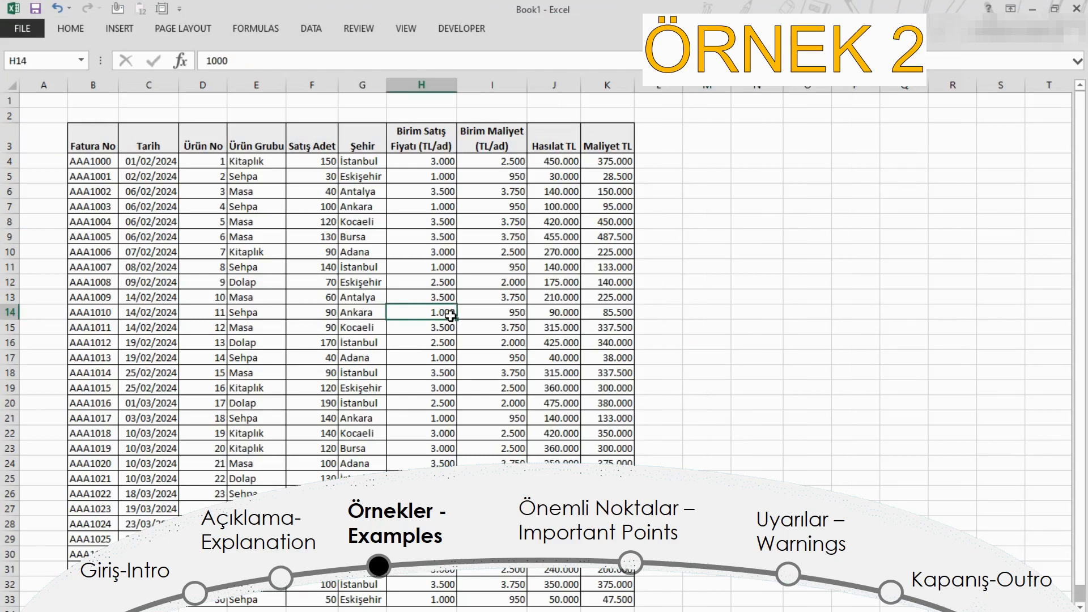
{"action": "key", "text": "ctrl+a"}
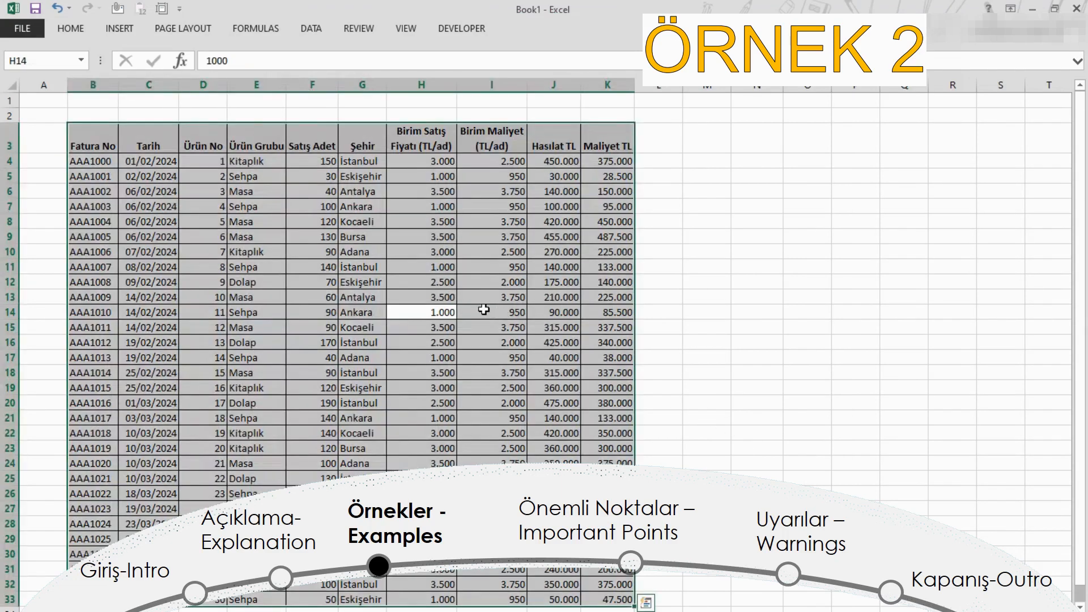
{"action": "left_click", "coordinate": [120, 28]}
{"action": "left_click", "coordinate": [25, 59]}
{"action": "left_click", "coordinate": [494, 378]}
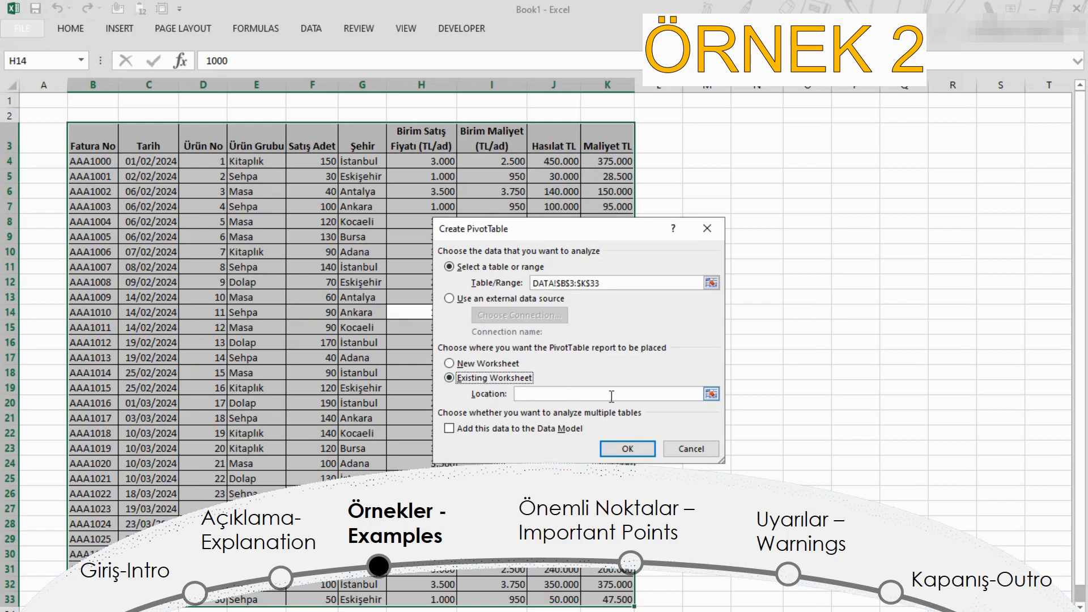
{"action": "left_click", "coordinate": [712, 393]}
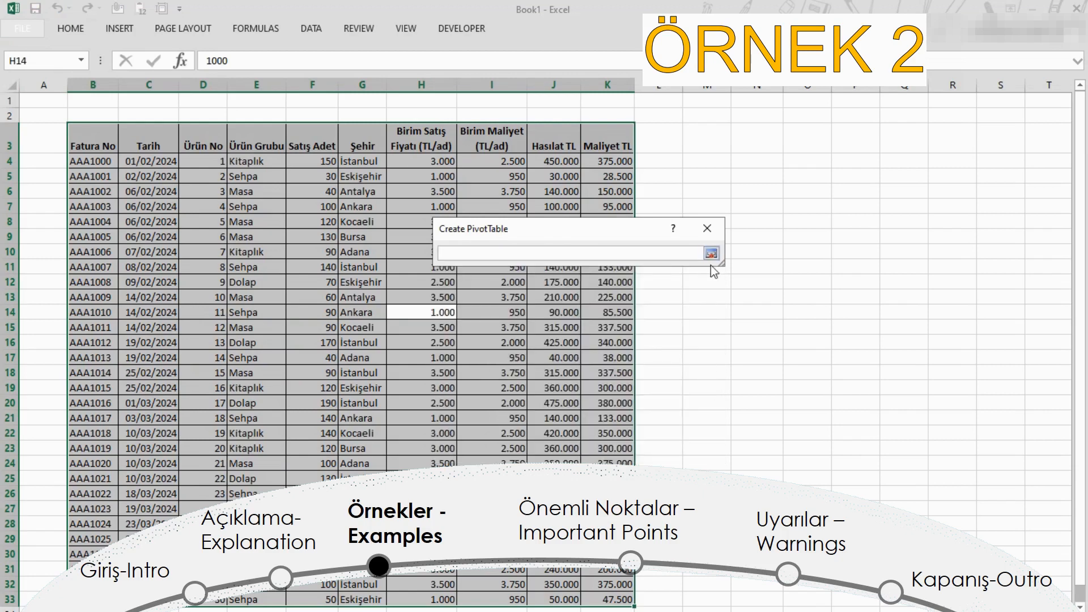
{"action": "key", "text": "ctrl+Page_Up"}
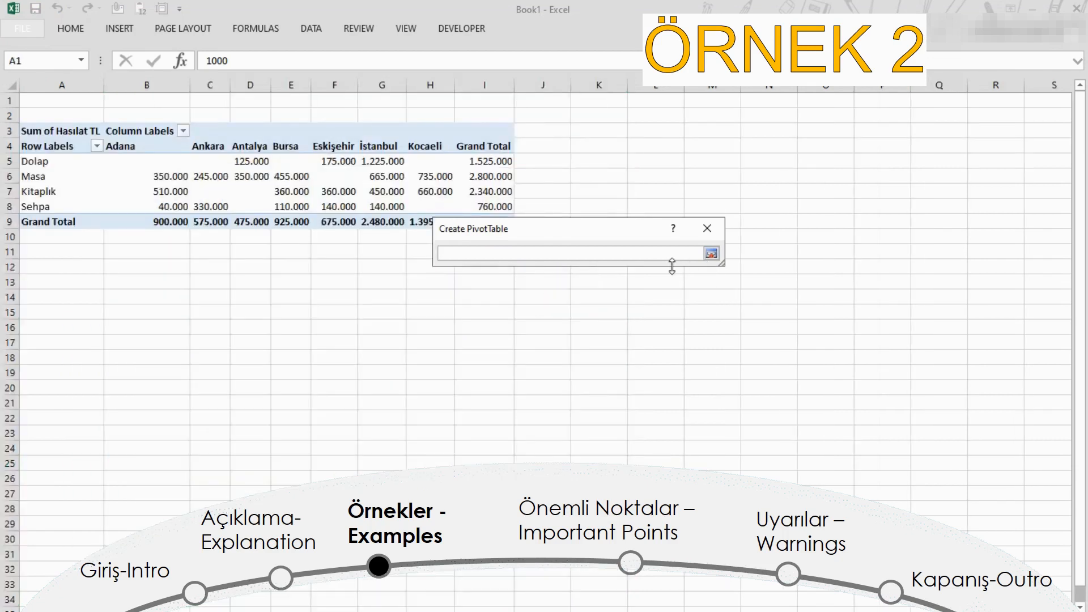
{"action": "left_click", "coordinate": [81, 269]}
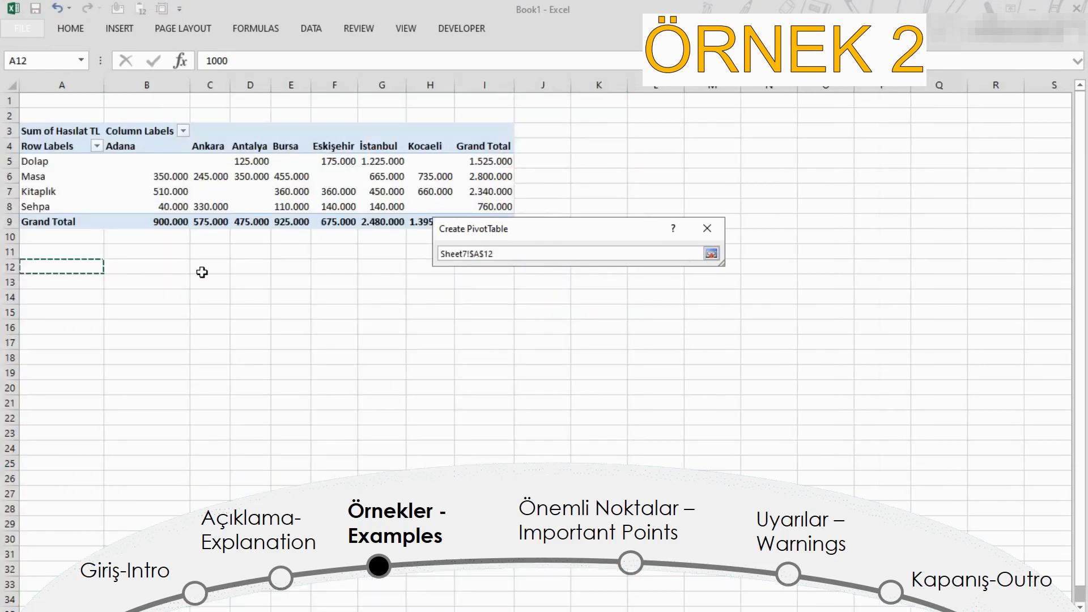
{"action": "left_click", "coordinate": [711, 253]}
{"action": "left_click", "coordinate": [627, 448]}
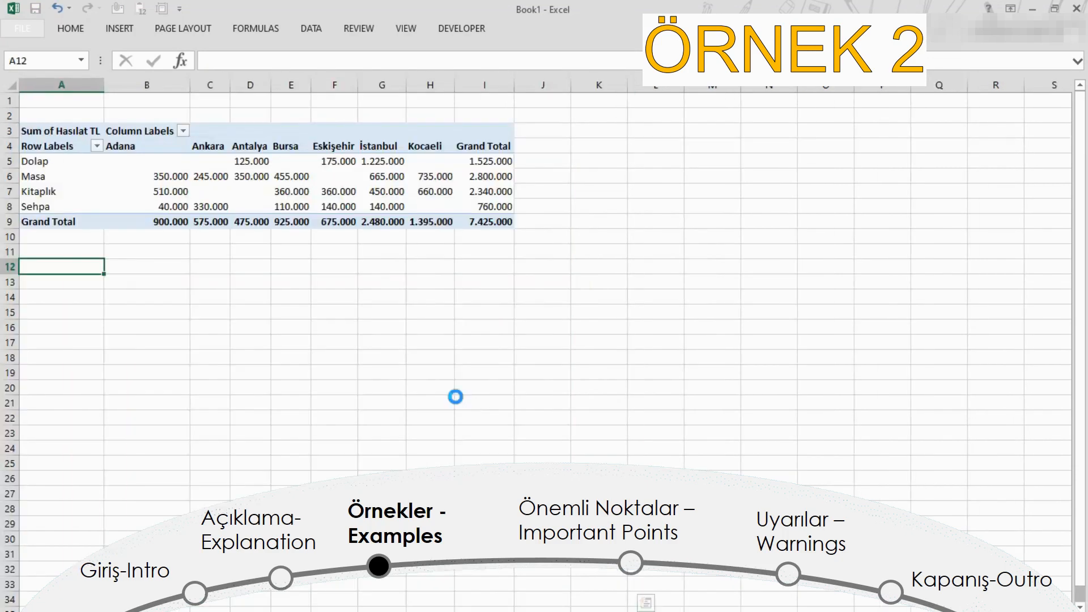
Step: Lay out the second PivotTable with Tarih in Columns, Şehir in Rows and Hasılat TL in Values
{"action": "left_click", "coordinate": [332, 372]}
{"action": "left_click", "coordinate": [205, 371]}
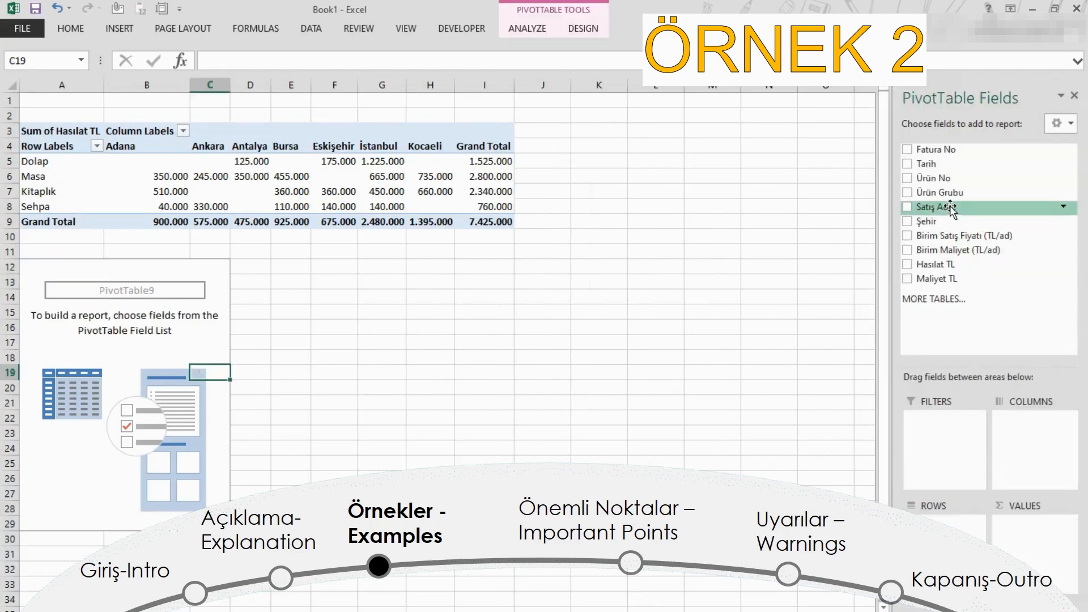
{"action": "left_click_drag", "start_coordinate": [951, 166], "coordinate": [1018, 423]}
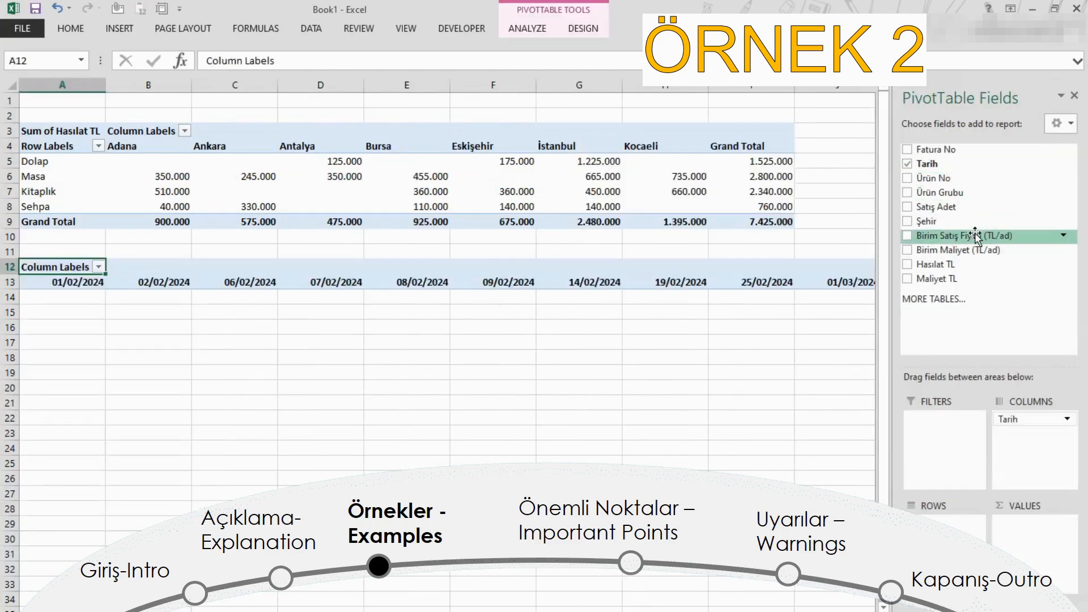
{"action": "left_click_drag", "start_coordinate": [957, 512], "coordinate": [957, 516]}
{"action": "left_click_drag", "start_coordinate": [936, 264], "coordinate": [1019, 527]}
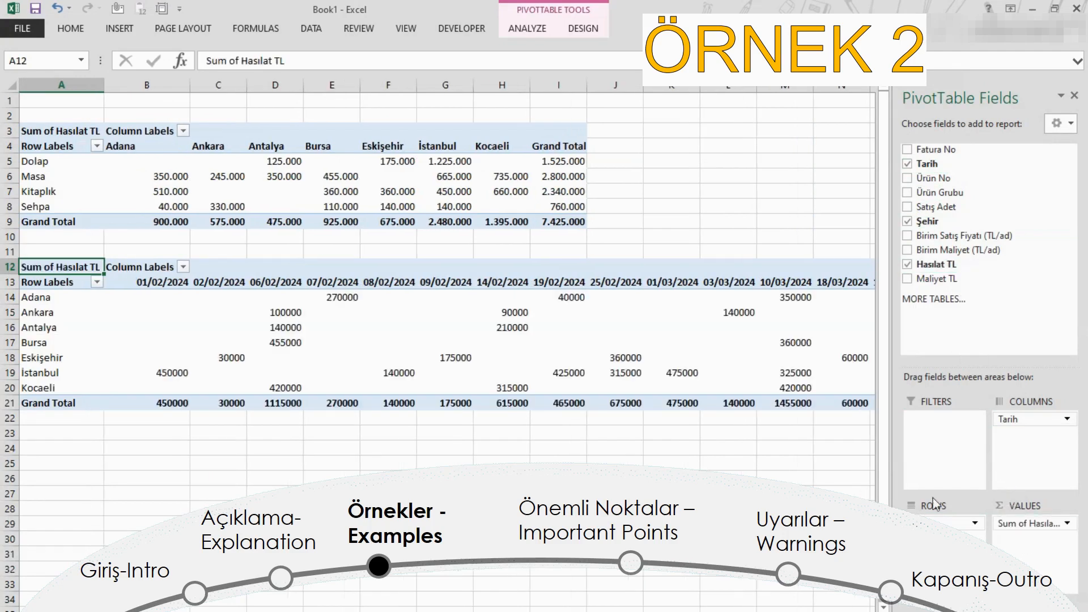
Step: Group the date column labels of the second PivotTable by Months
{"action": "left_click", "coordinate": [345, 280]}
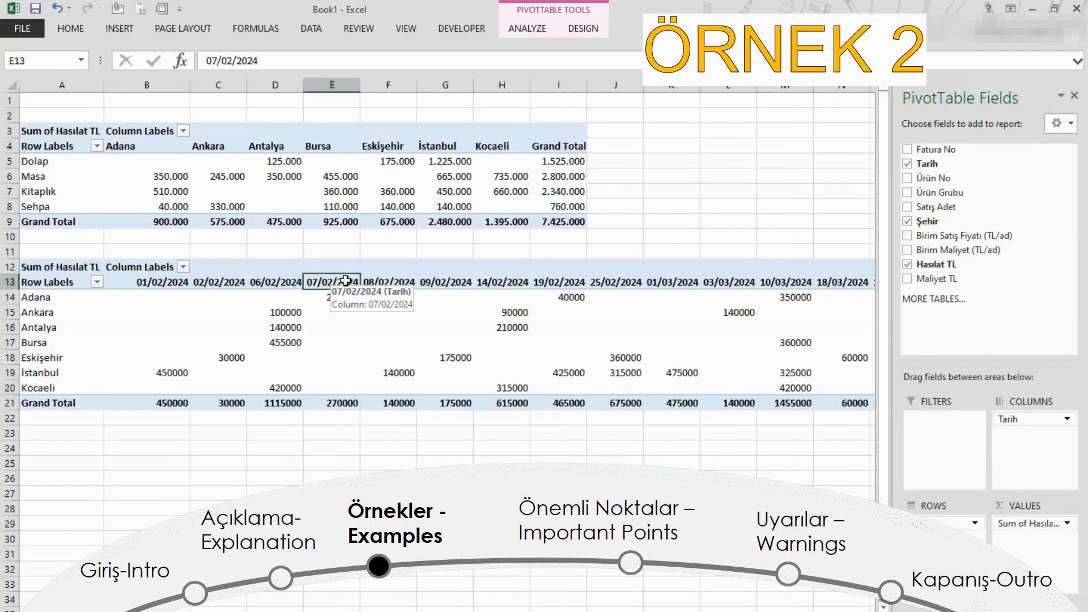
{"action": "right_click", "coordinate": [379, 283]}
{"action": "left_click", "coordinate": [452, 428]}
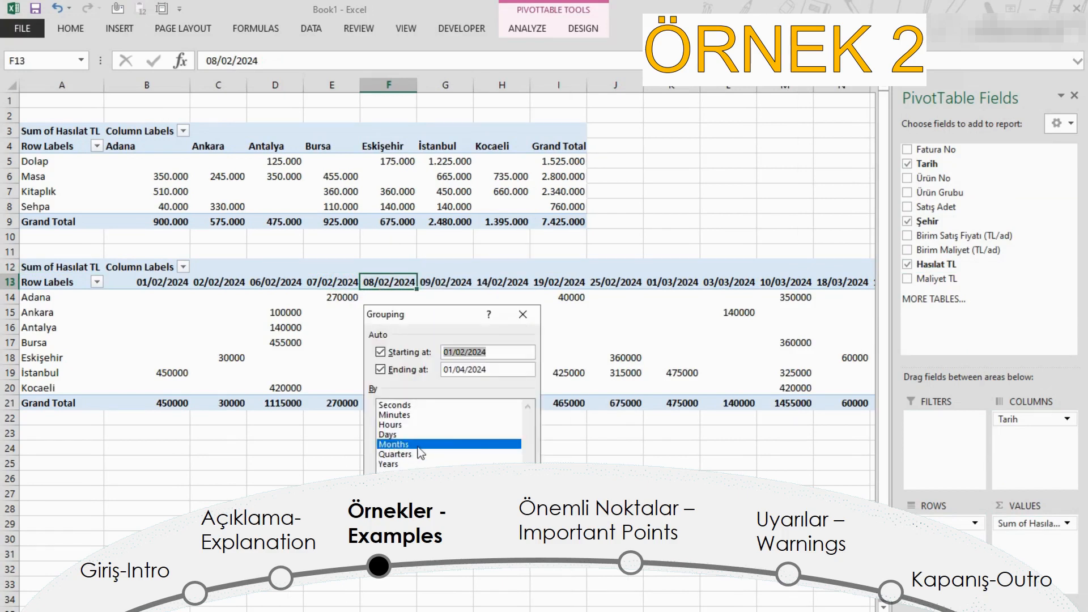
{"action": "left_click", "coordinate": [458, 515]}
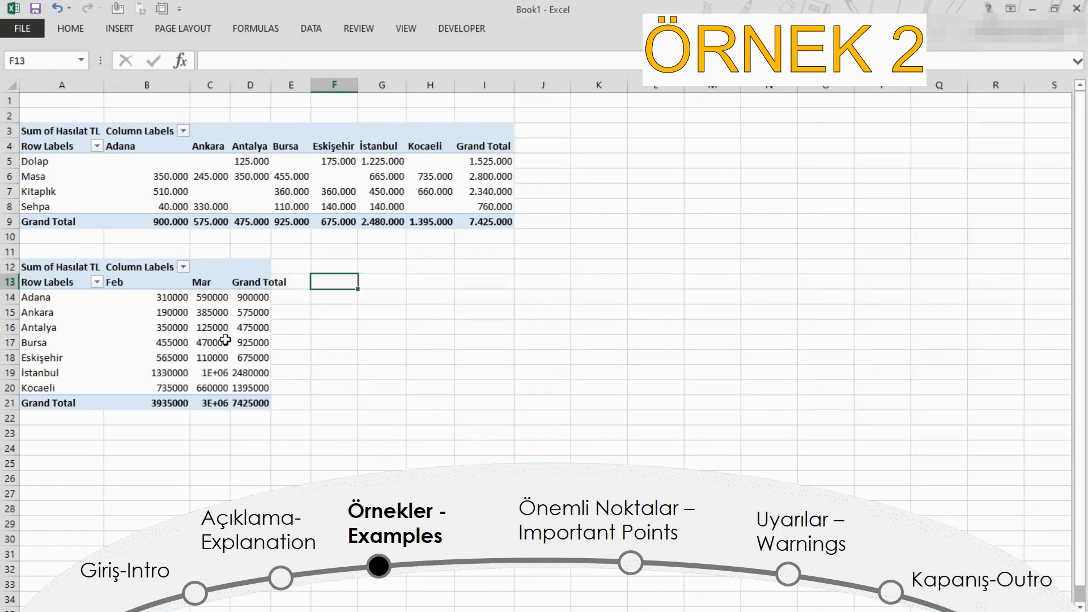
Step: Format the values and totals of the second PivotTable (B14:D21) with thousands separators and no decimal places
{"action": "left_click_drag", "start_coordinate": [182, 299], "coordinate": [254, 404]}
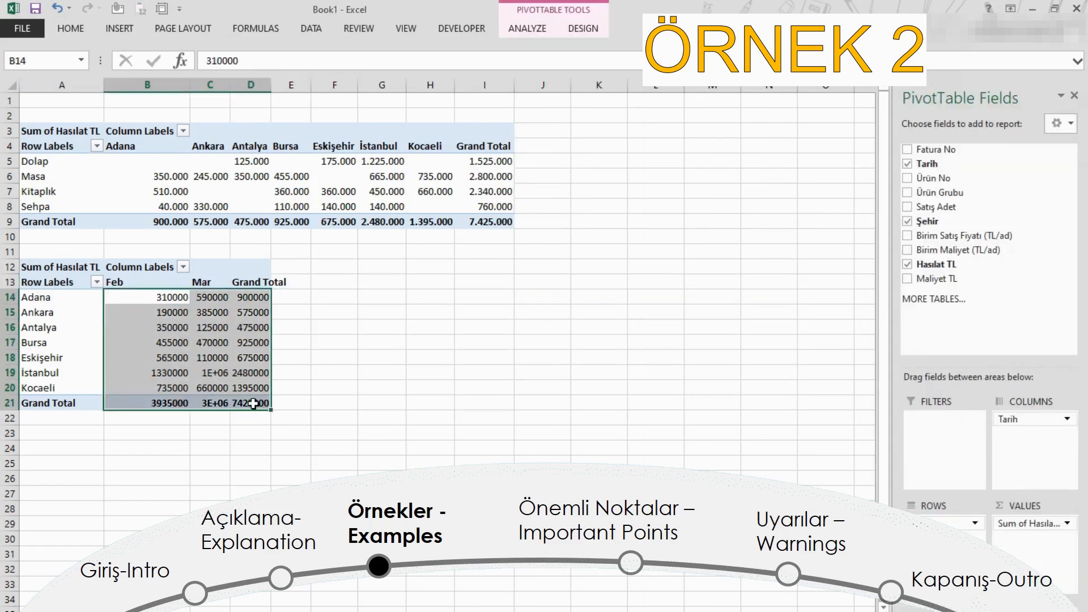
{"action": "key", "text": "ctrl+shift+1"}
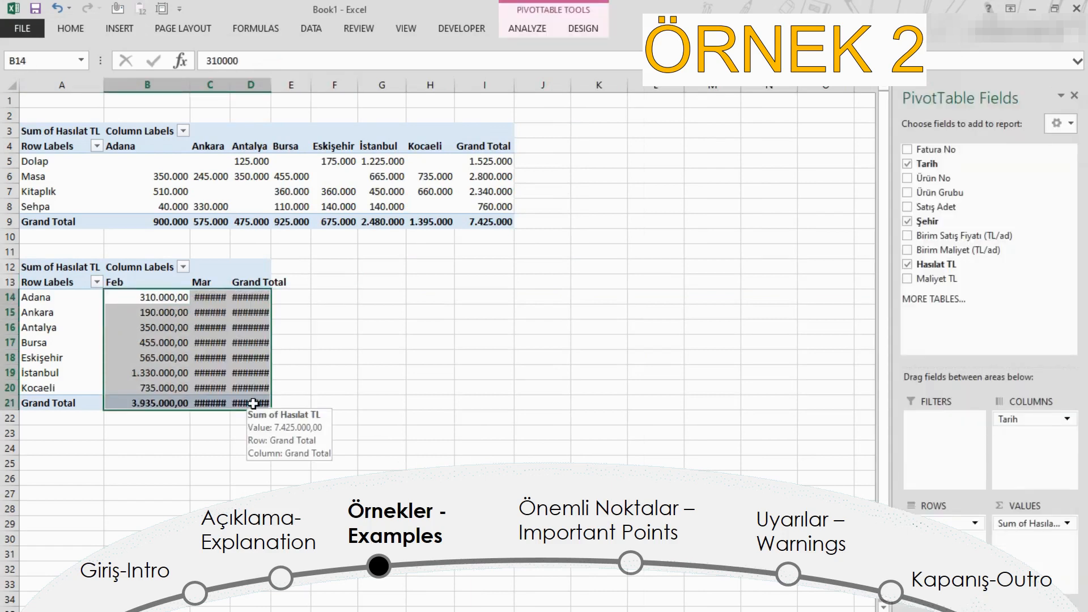
{"action": "key", "text": "alt+h"}
{"action": "key", "text": "9"}
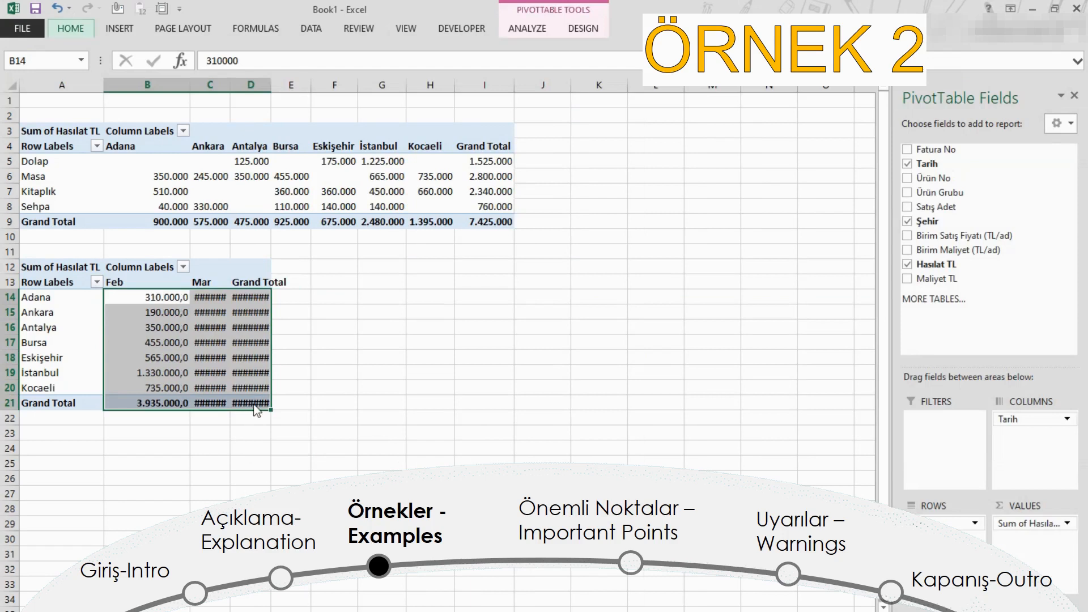
{"action": "key", "text": "alt+h"}
{"action": "key", "text": "9"}
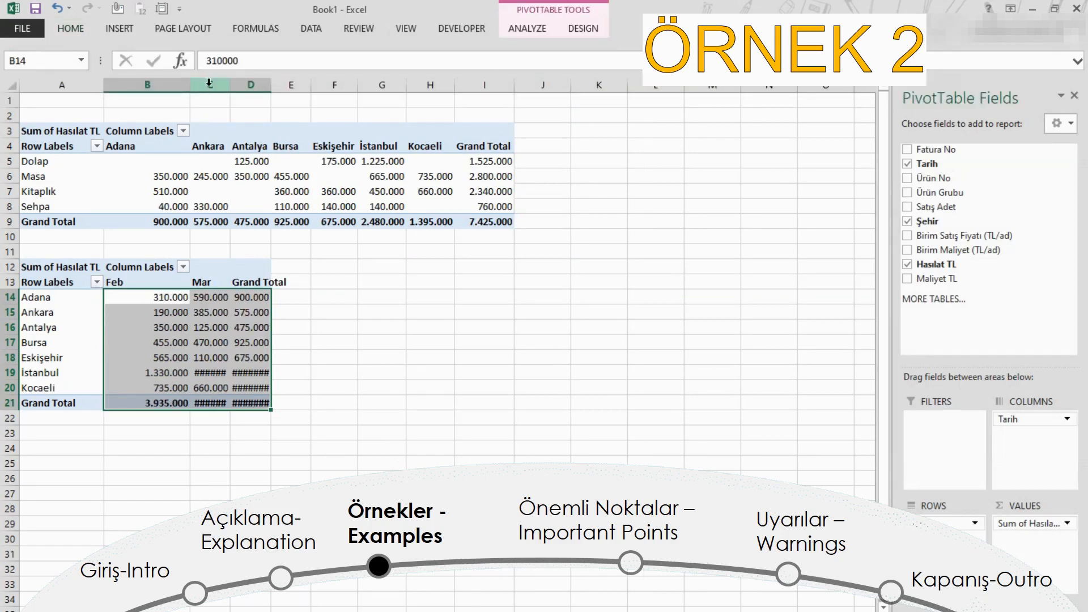
Step: Fit the widths of columns C and D to their contents so the second PivotTable's values fit
{"action": "left_click_drag", "start_coordinate": [210, 84], "coordinate": [273, 81]}
{"action": "double_click", "coordinate": [273, 81]}
{"action": "left_click", "coordinate": [363, 384]}
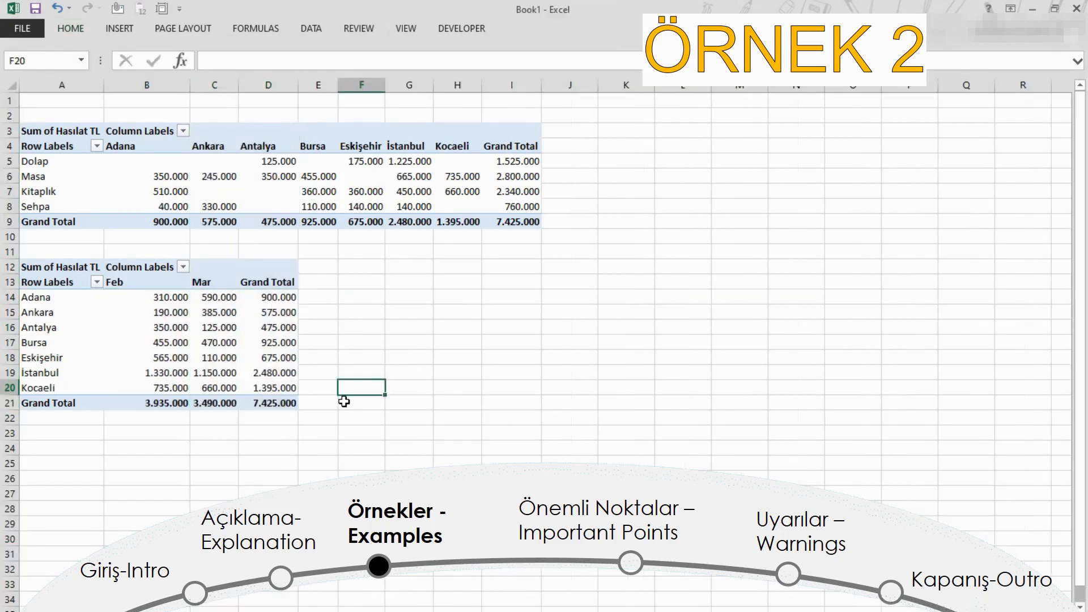
{"action": "left_click", "coordinate": [321, 401]}
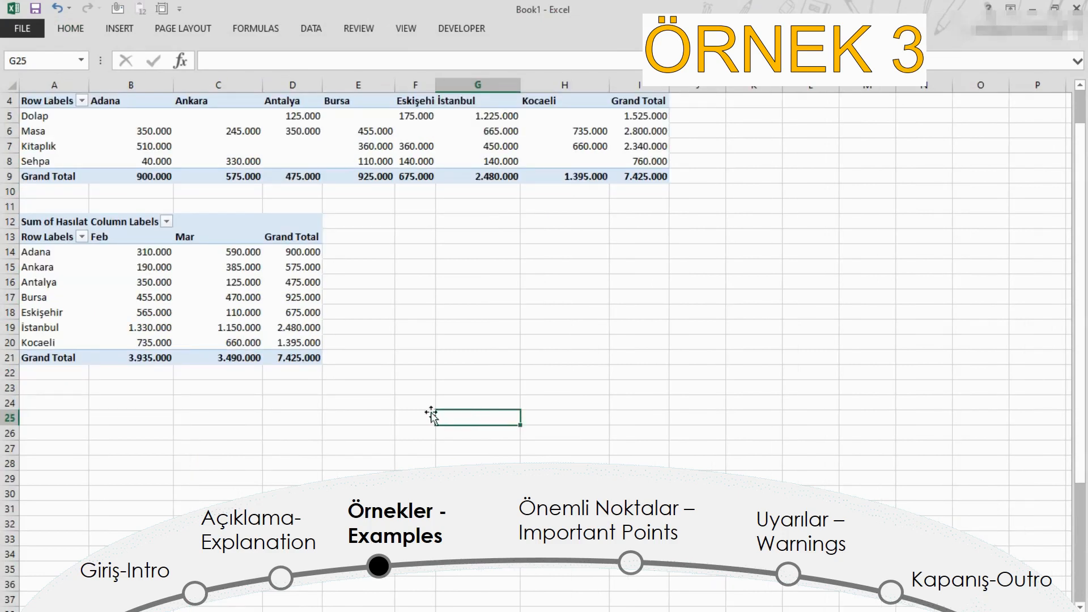
Step: Copy the entire city-by-month PivotTable and paste the duplicate below it at cell A23
{"action": "left_click", "coordinate": [240, 298]}
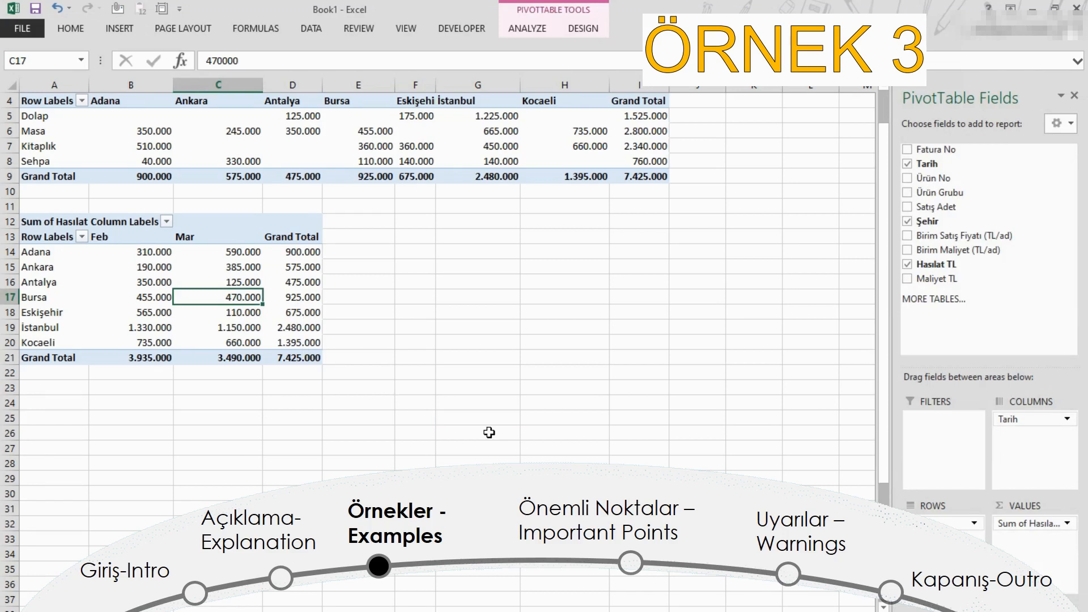
{"action": "key", "text": "ctrl+a"}
{"action": "key", "text": "ctrl+c"}
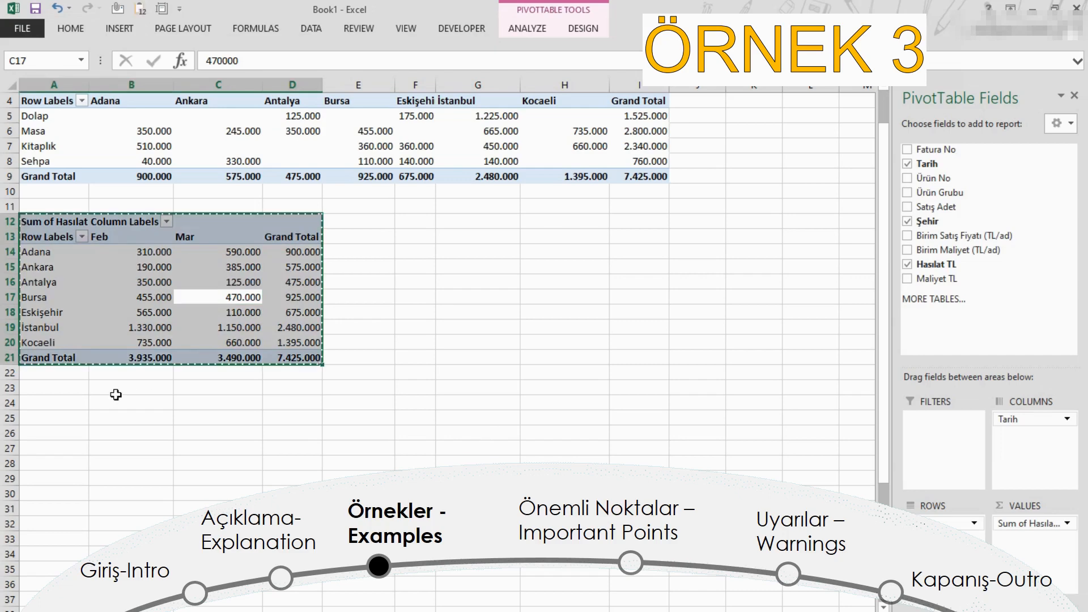
{"action": "left_click", "coordinate": [66, 388]}
{"action": "key", "text": "ctrl+v"}
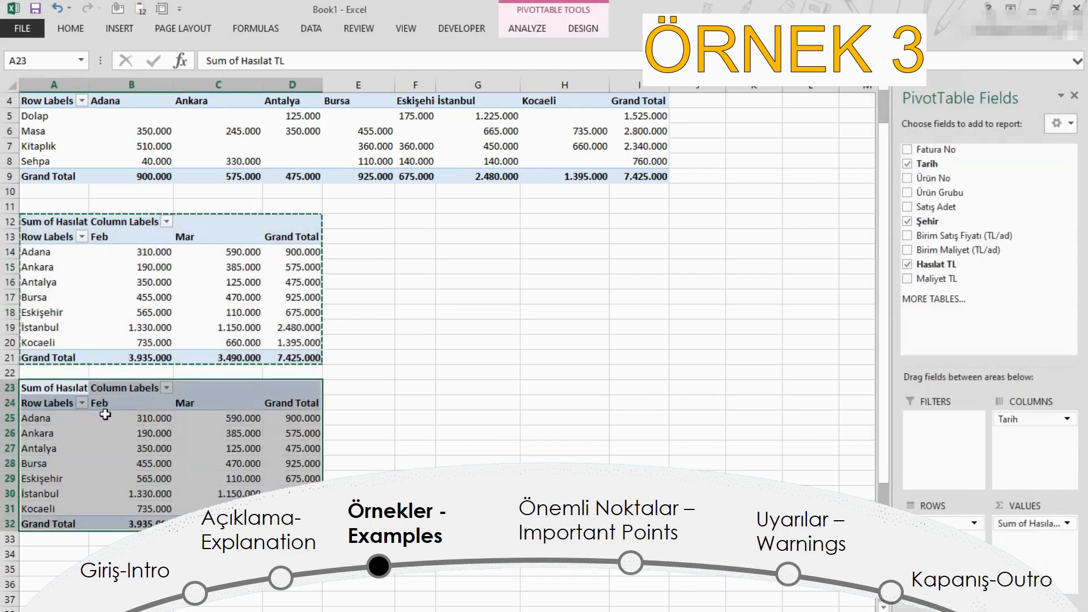
Step: Lay out the copied PivotTable with Ürün Grubu and Tarih in Rows instead of Şehir, and Hasılat TL and Maliyet TL in Values
{"action": "left_click", "coordinate": [225, 447]}
{"action": "left_click_drag", "start_coordinate": [944, 523], "coordinate": [997, 253]}
{"action": "left_click_drag", "start_coordinate": [976, 194], "coordinate": [943, 523]}
{"action": "left_click_drag", "start_coordinate": [1008, 419], "coordinate": [946, 535]}
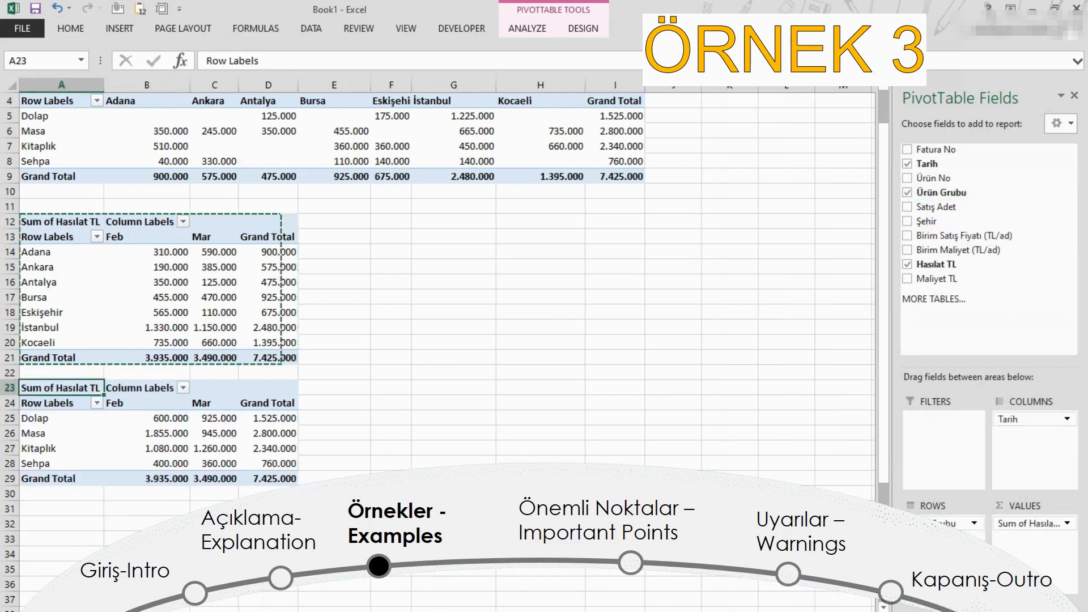
{"action": "left_click_drag", "start_coordinate": [937, 278], "coordinate": [1023, 541]}
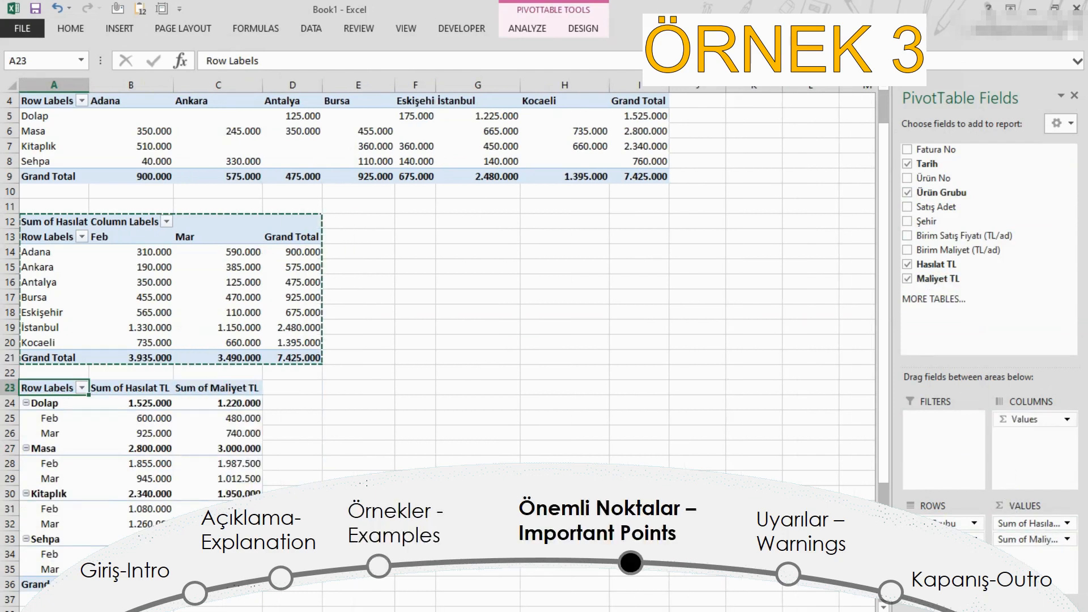
Step: Enable the Classic PivotTable layout in the display options of the third PivotTable
{"action": "left_click", "coordinate": [239, 448]}
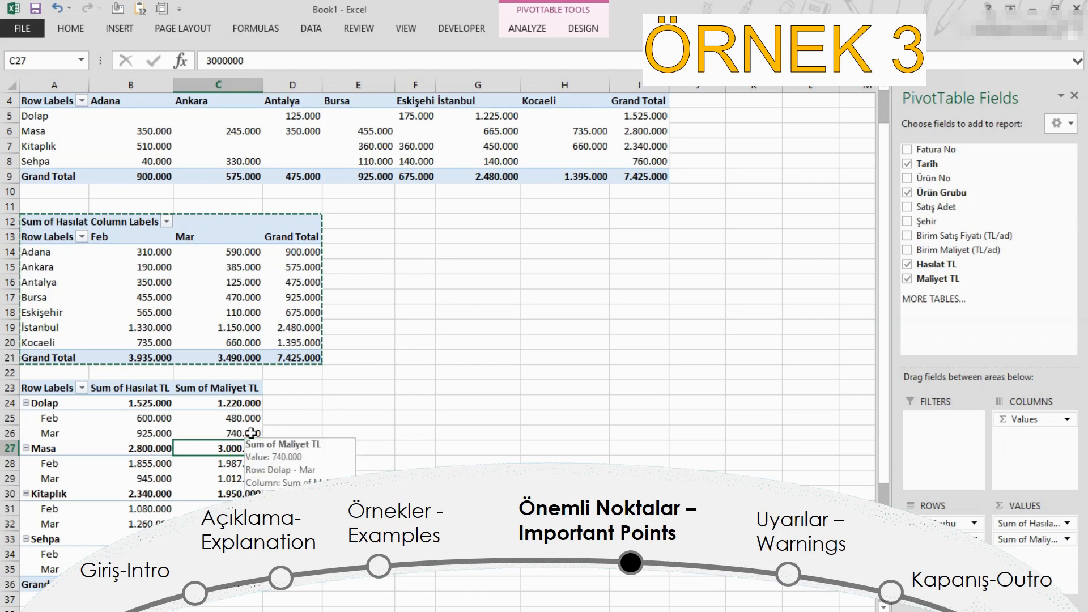
{"action": "right_click", "coordinate": [251, 432]}
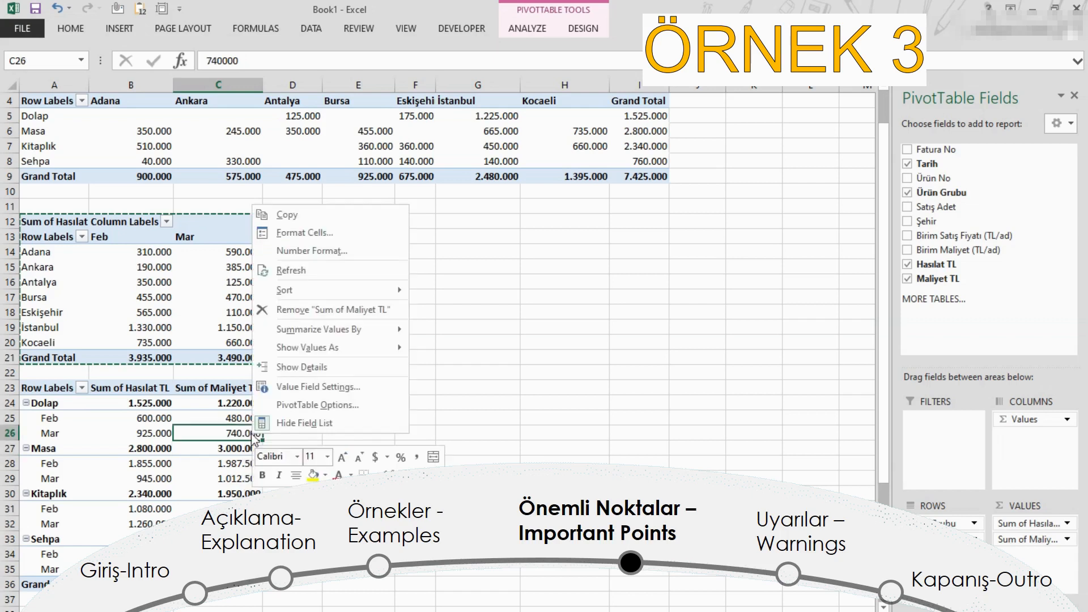
{"action": "left_click", "coordinate": [294, 410]}
{"action": "left_click", "coordinate": [306, 278]}
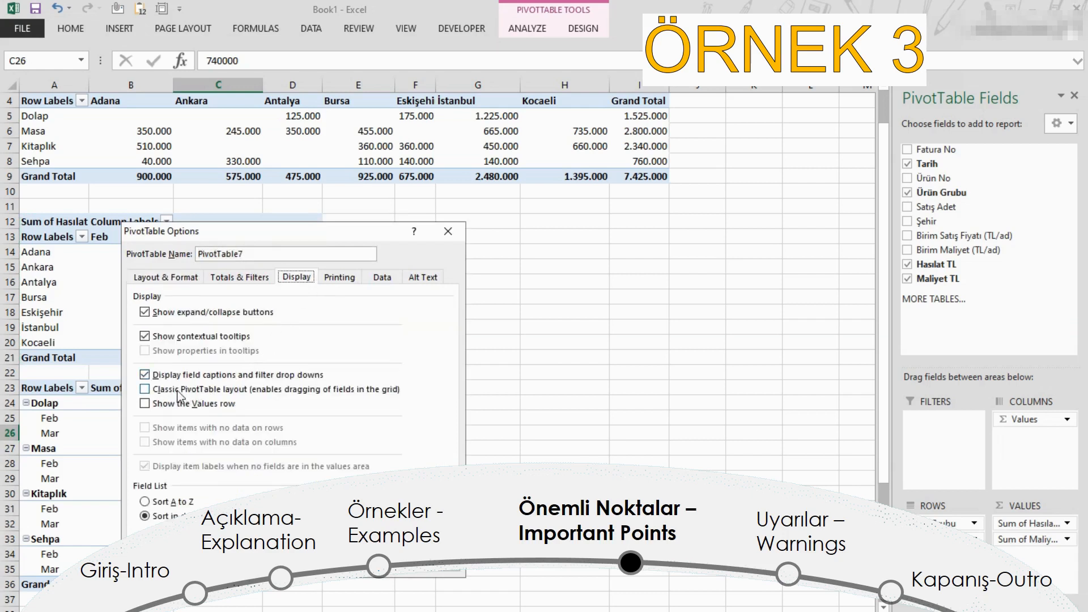
{"action": "left_click", "coordinate": [145, 389]}
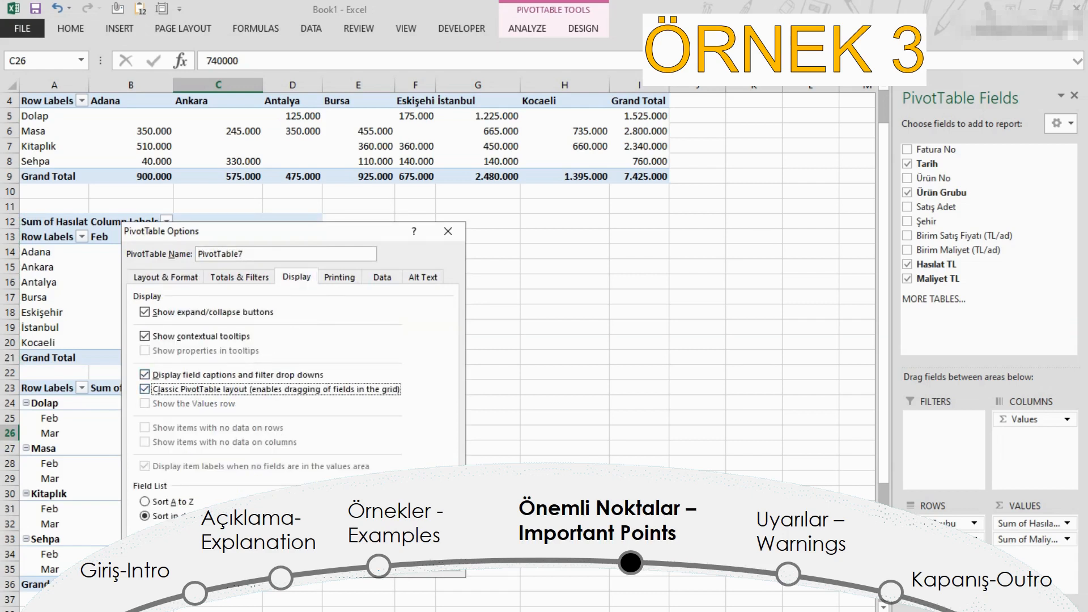
{"action": "left_click", "coordinate": [376, 562]}
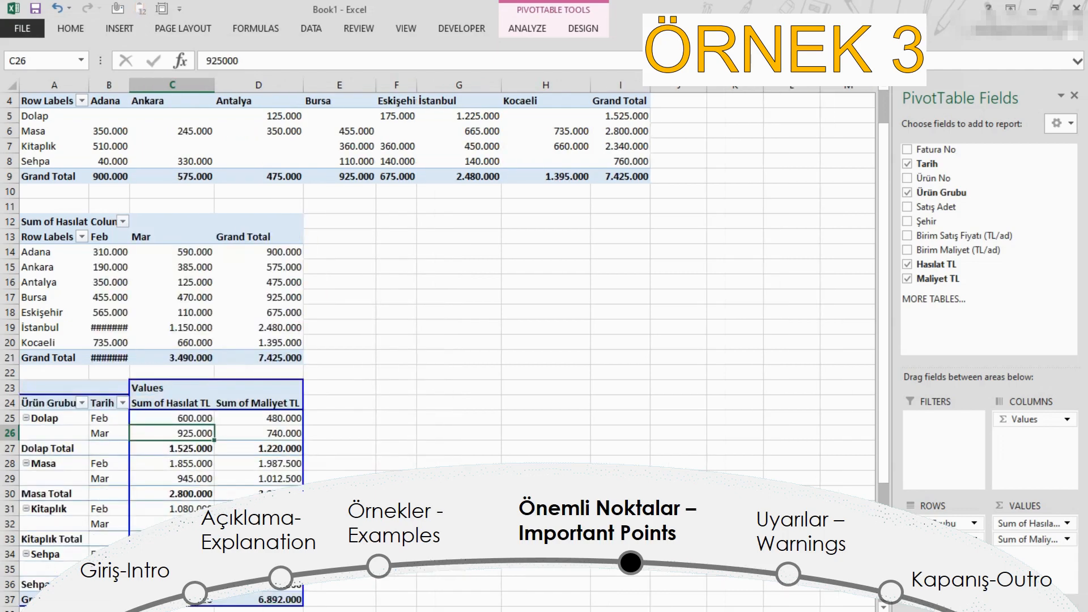
Step: Set the third PivotTable's report layout to Repeat All Item Labels
{"action": "left_click", "coordinate": [186, 447]}
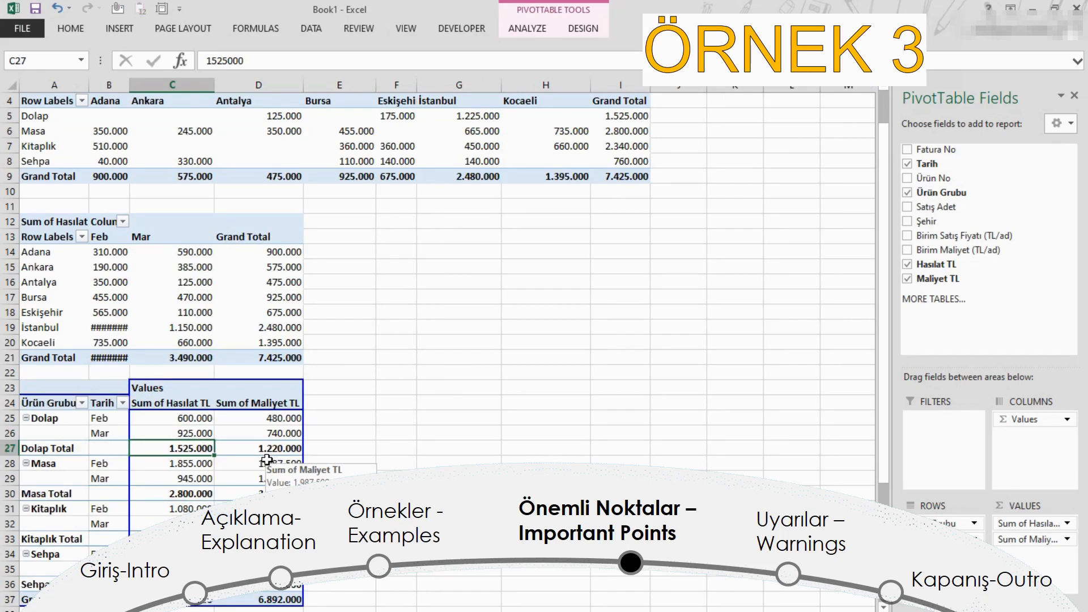
{"action": "left_click", "coordinate": [584, 29]}
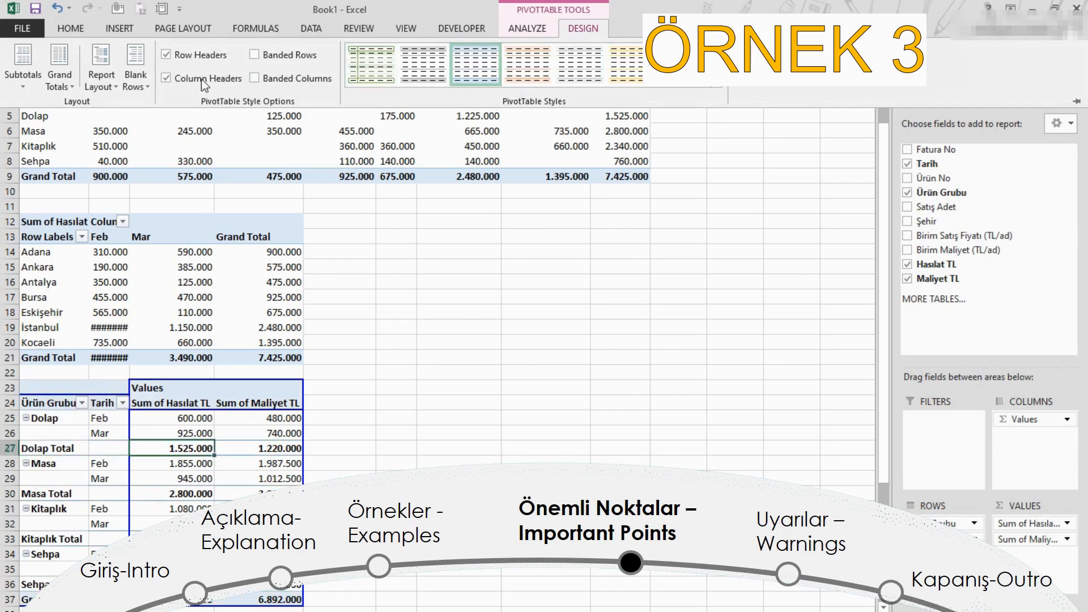
{"action": "left_click", "coordinate": [102, 82]}
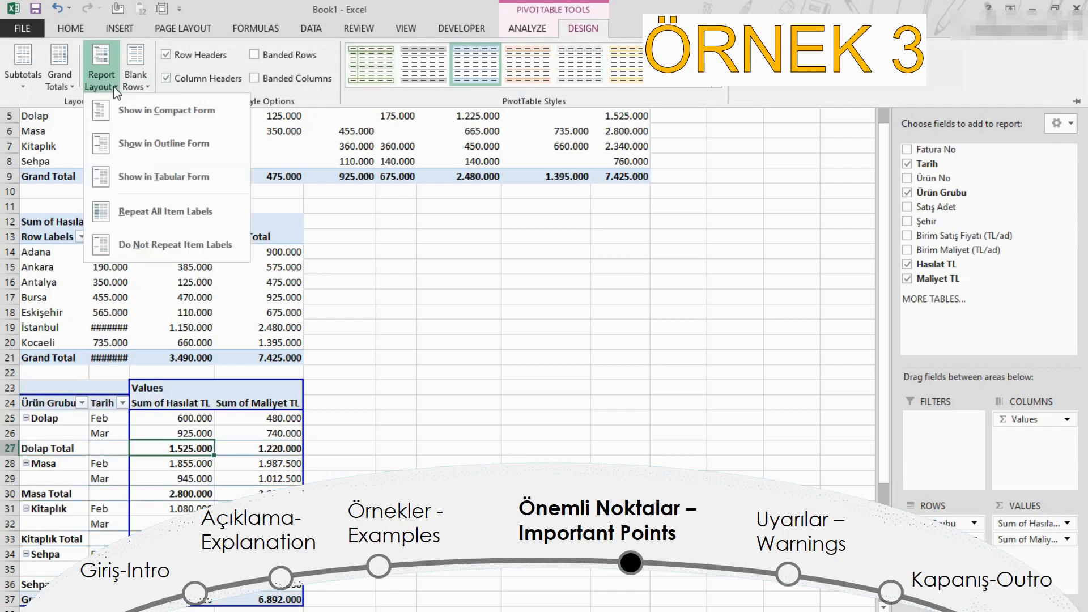
{"action": "left_click", "coordinate": [130, 213]}
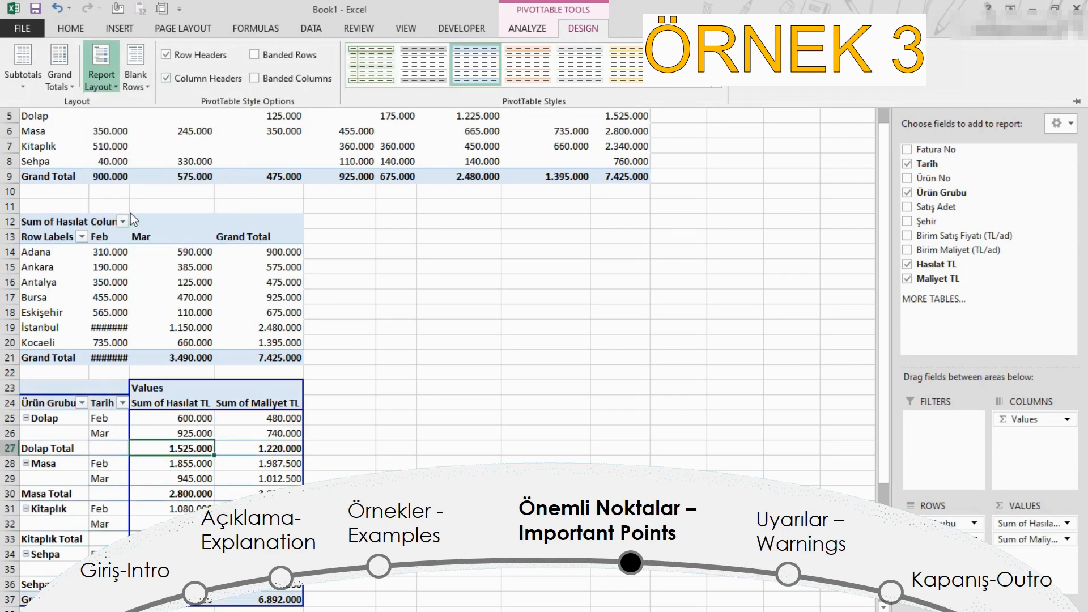
{"action": "left_click", "coordinate": [177, 453]}
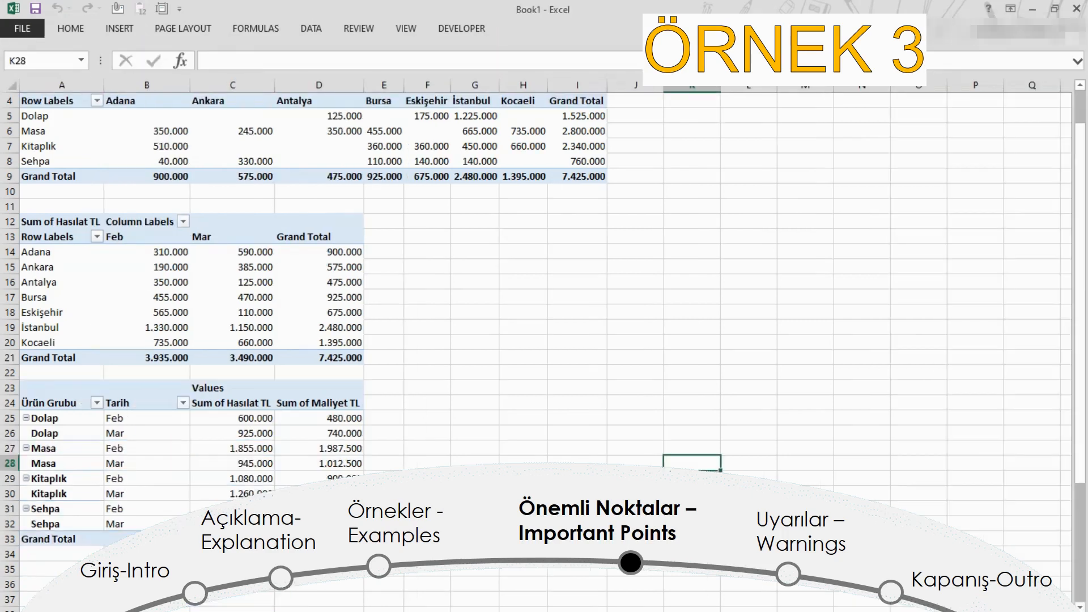
Step: Set the Birim Satış Fiyatı of the Antalya Masa sale in cell H13 of the data sheet to 350.000
{"action": "key", "text": "alt+Tab"}
{"action": "left_click", "coordinate": [427, 523]}
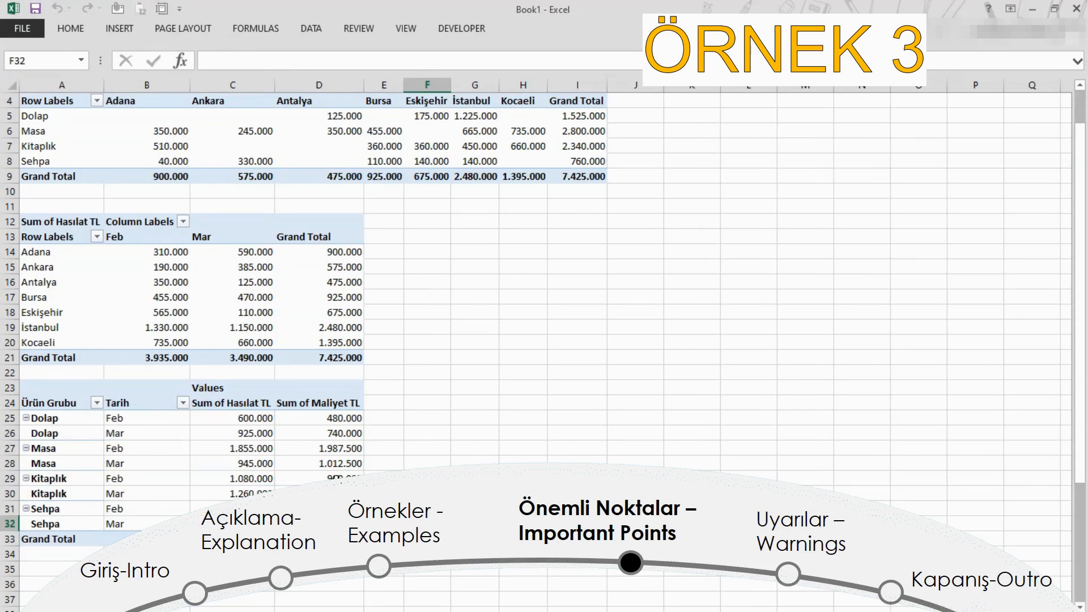
{"action": "left_click", "coordinate": [337, 479]}
{"action": "key", "text": "ctrl+Page_Down"}
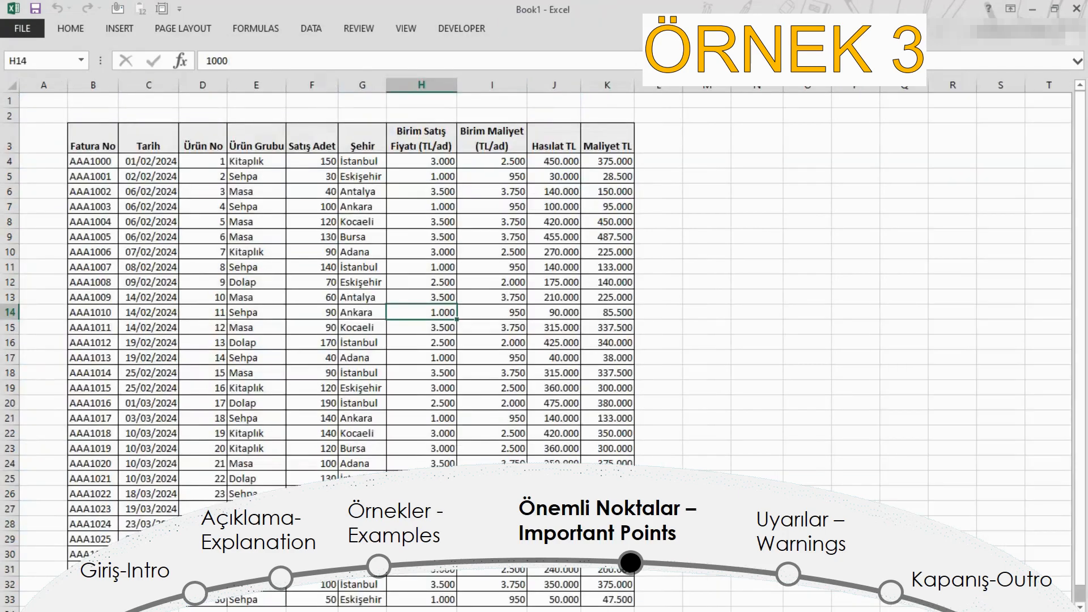
{"action": "left_click", "coordinate": [429, 294]}
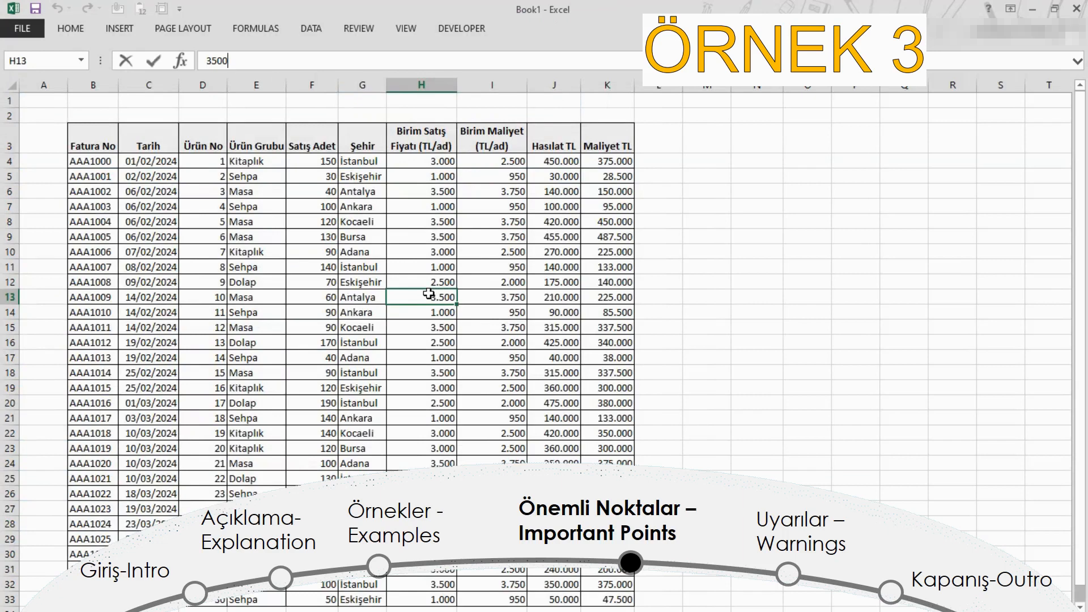
{"action": "type", "text": "35000"}
{"action": "key", "text": "Return"}
Step: Refresh the third PivotTable on the PivotTable sheet and fit column C's width to its contents
{"action": "key", "text": "ctrl+Page_Up"}
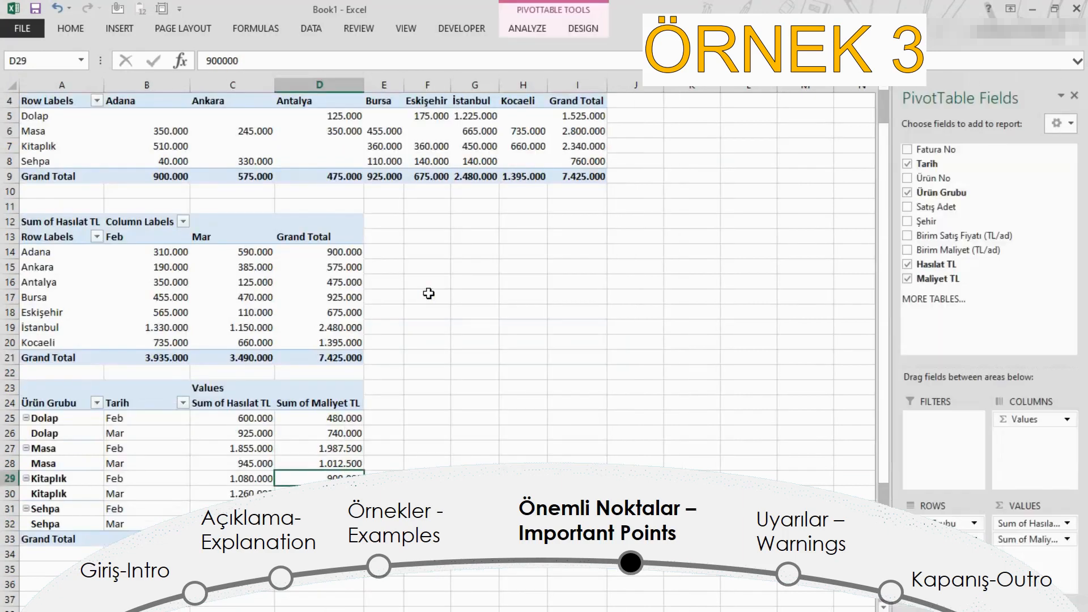
{"action": "right_click", "coordinate": [328, 443]}
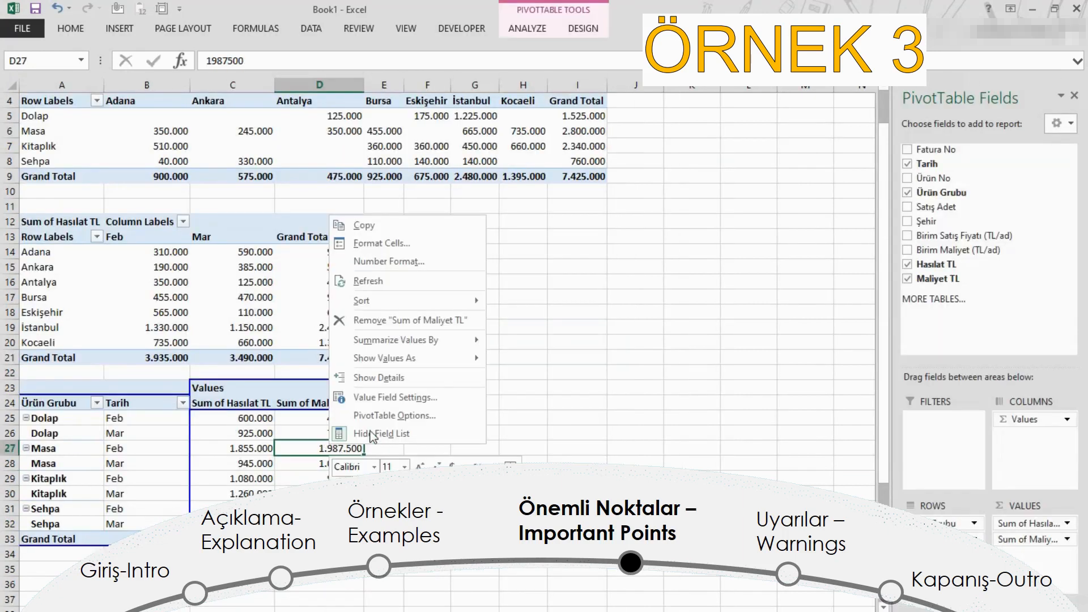
{"action": "left_click", "coordinate": [397, 281]}
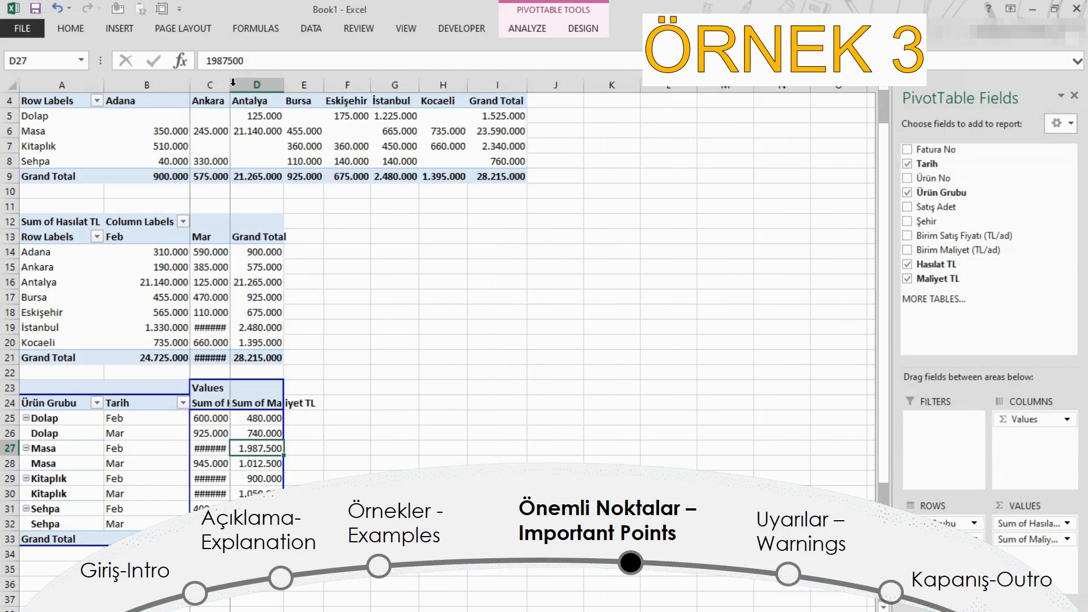
{"action": "left_click", "coordinate": [381, 475]}
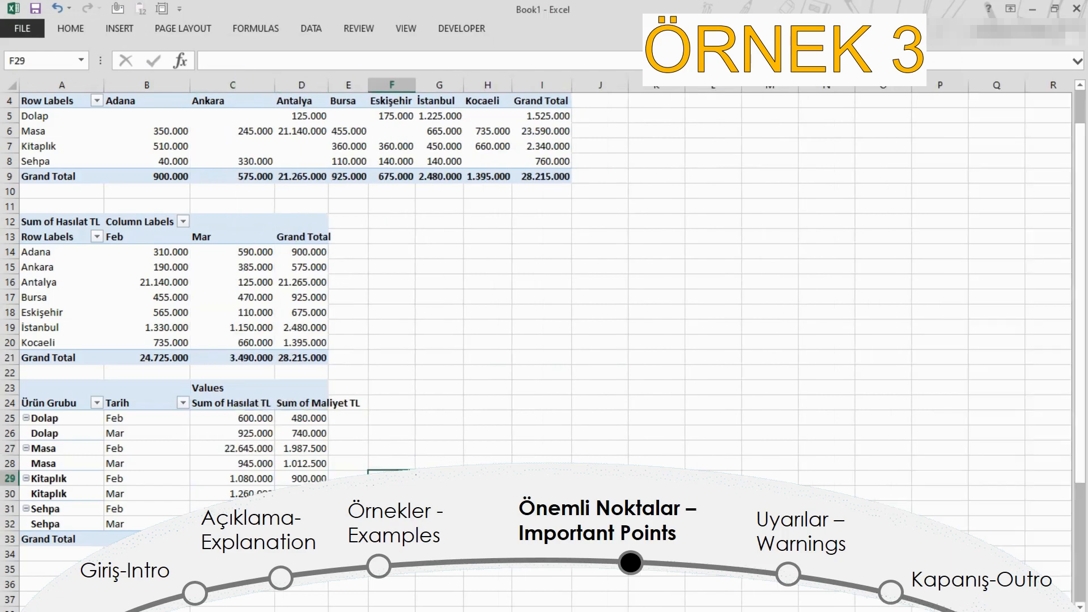
Step: Copy the Vade column from V3 downward on the data sheet and paste it at L3, directly beside Maliyet TL
{"action": "key", "text": "ctrl+Page_Down"}
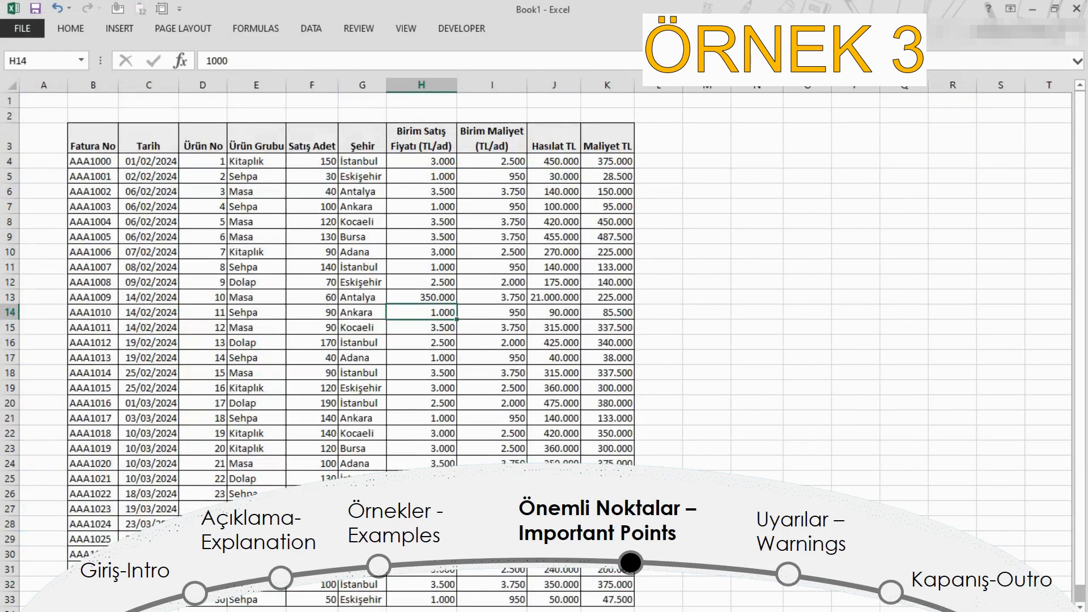
{"action": "key", "text": "ctrl+Up"}
{"action": "key", "text": "ctrl+Right"}
{"action": "key", "text": "ctrl+Right"}
{"action": "key", "text": "ctrl+shift+Down"}
{"action": "key", "text": "ctrl+c"}
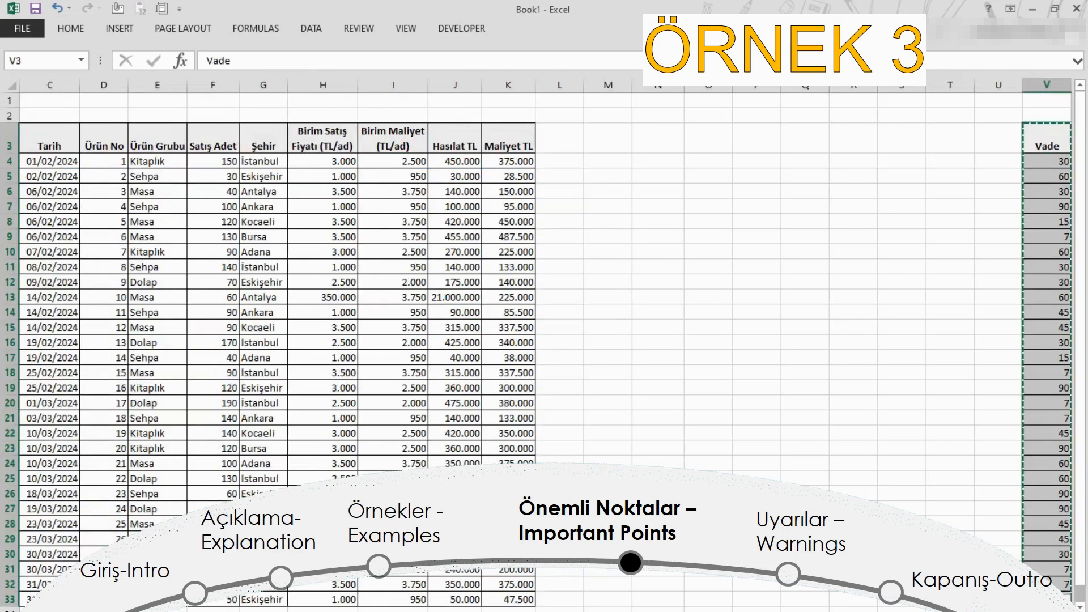
{"action": "key", "text": "ctrl+Left"}
{"action": "key", "text": "Right"}
{"action": "key", "text": "ctrl+v"}
{"action": "key", "text": "Left"}
{"action": "key", "text": "ctrl+Left"}
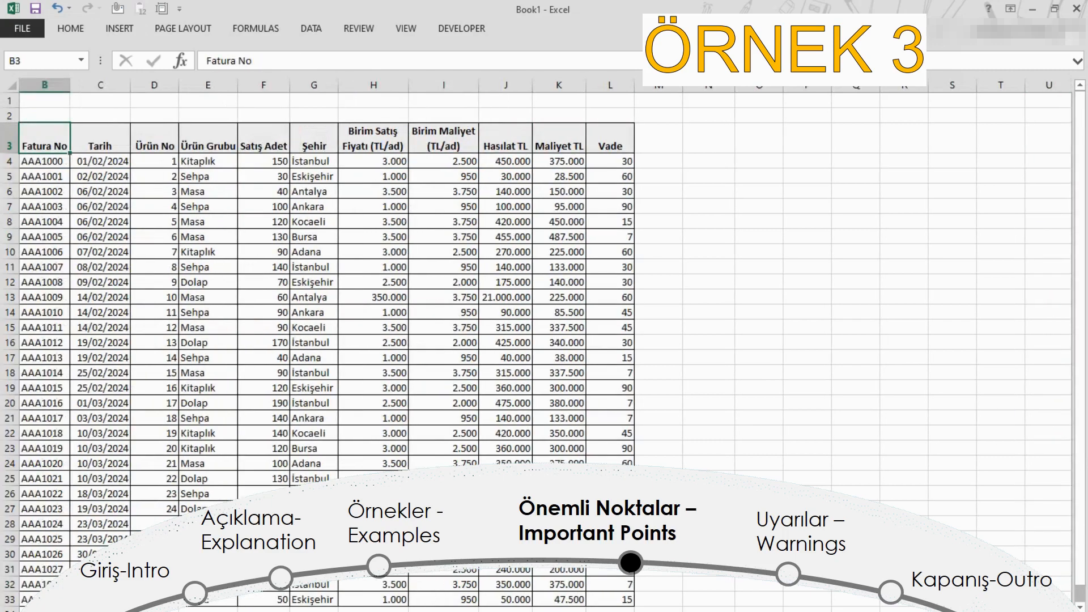
Step: Refresh the third PivotTable on the PivotTable sheet
{"action": "key", "text": "ctrl+Page_Up"}
{"action": "right_click", "coordinate": [232, 478]}
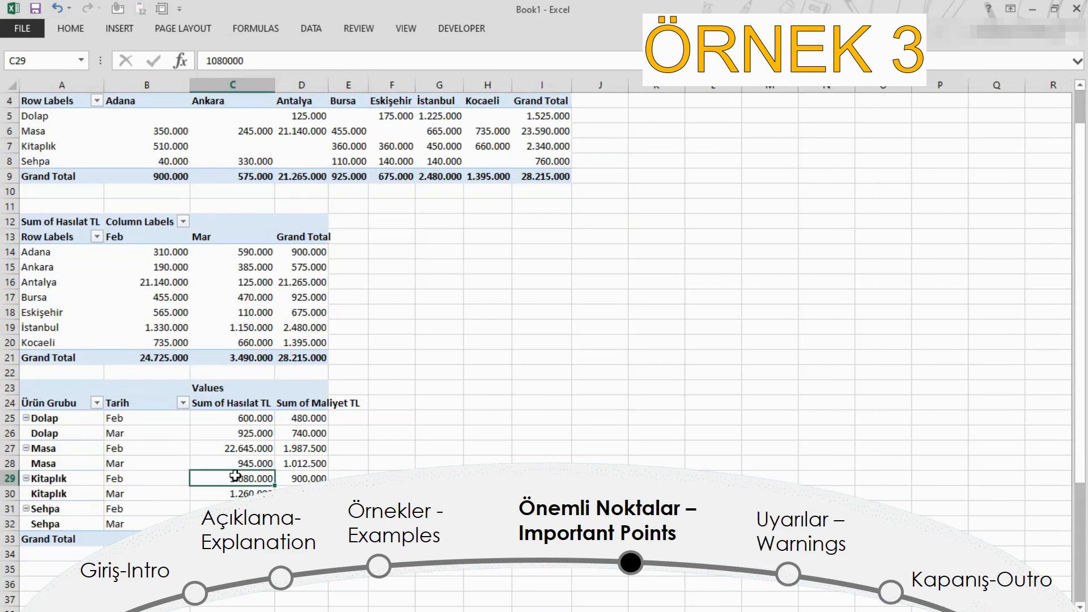
{"action": "left_click", "coordinate": [266, 313]}
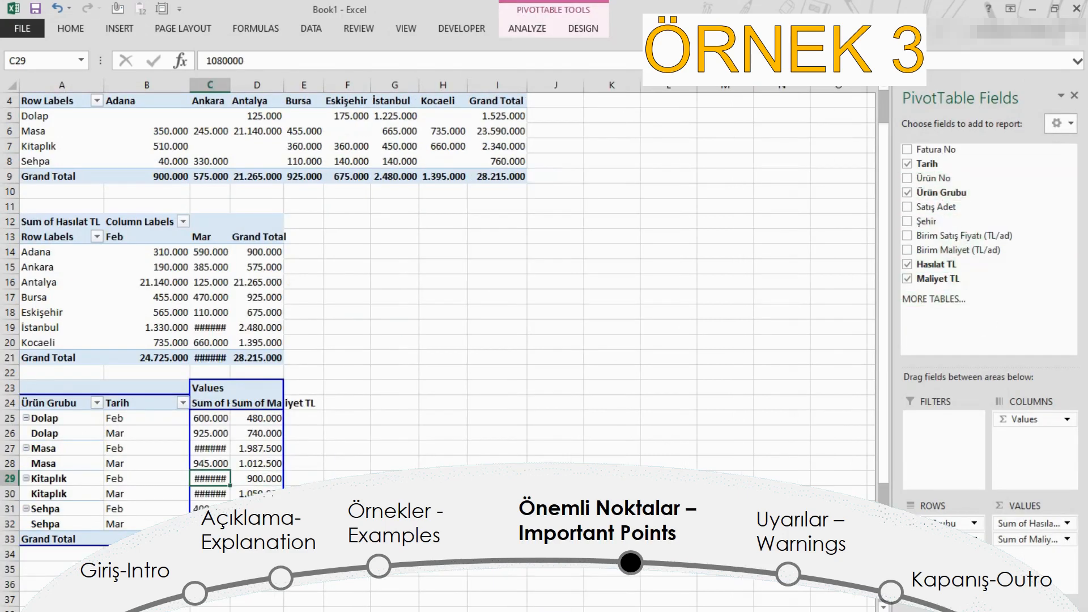
Step: Extend the third PivotTable's source range on the DATA sheet through column L to include Vade, keeping rows 3 to 33
{"action": "left_click", "coordinate": [535, 29]}
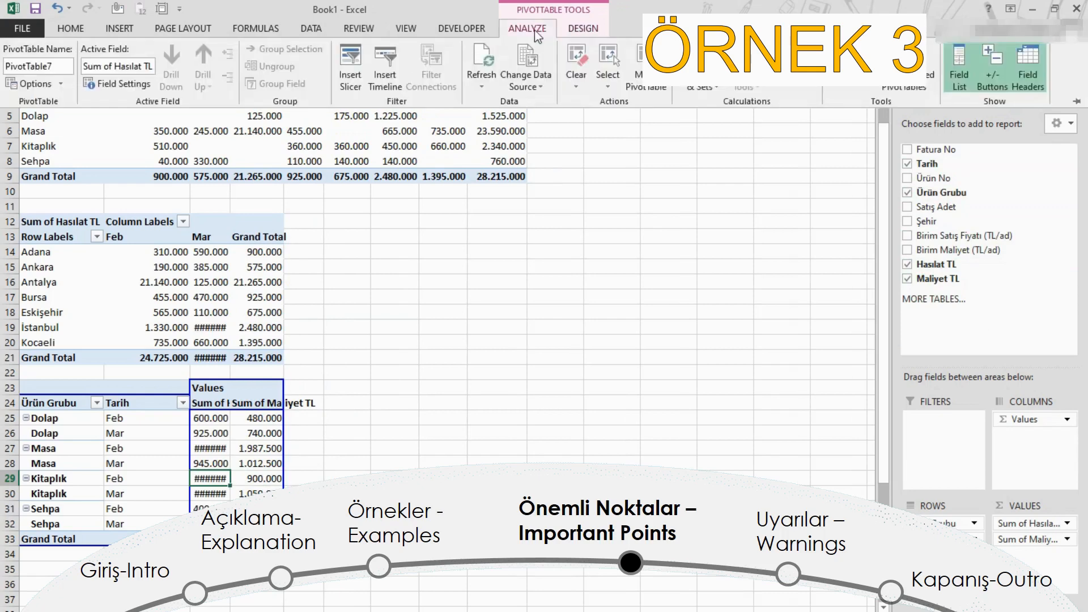
{"action": "left_click", "coordinate": [541, 80]}
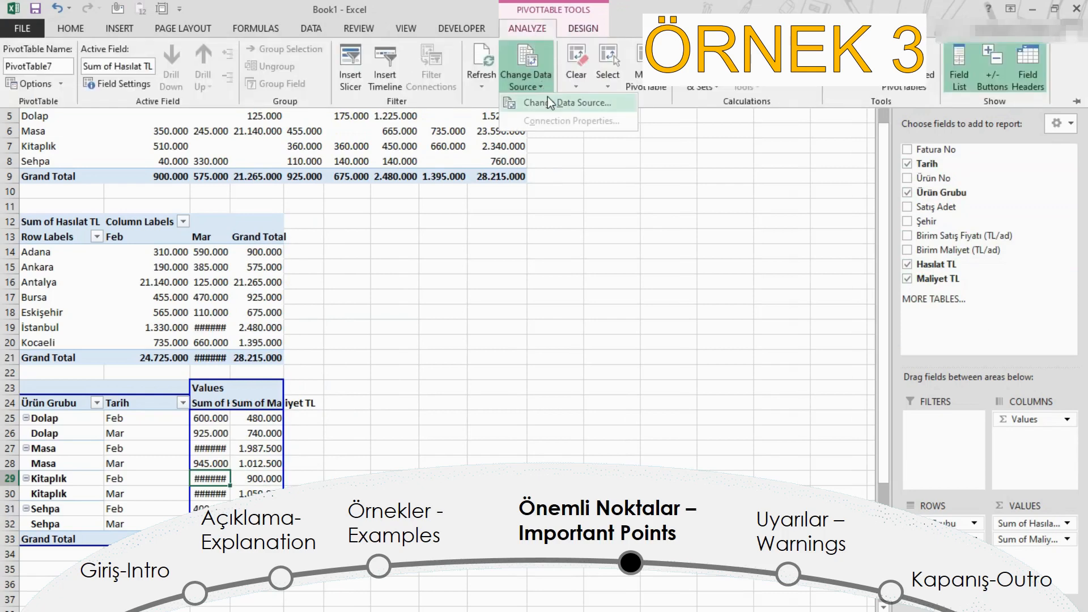
{"action": "left_click", "coordinate": [550, 100]}
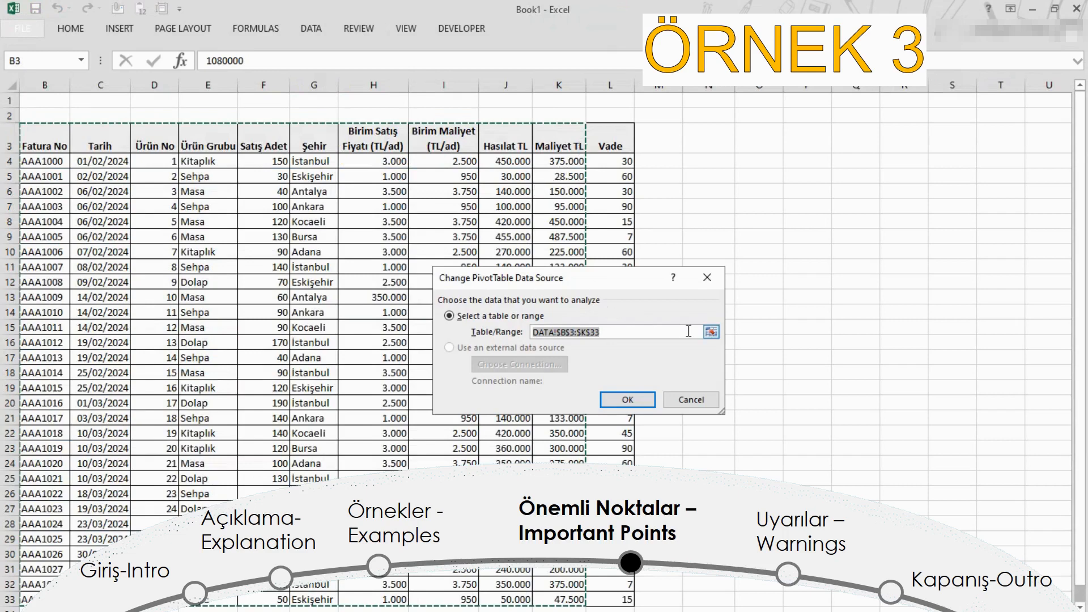
{"action": "left_click", "coordinate": [588, 332]}
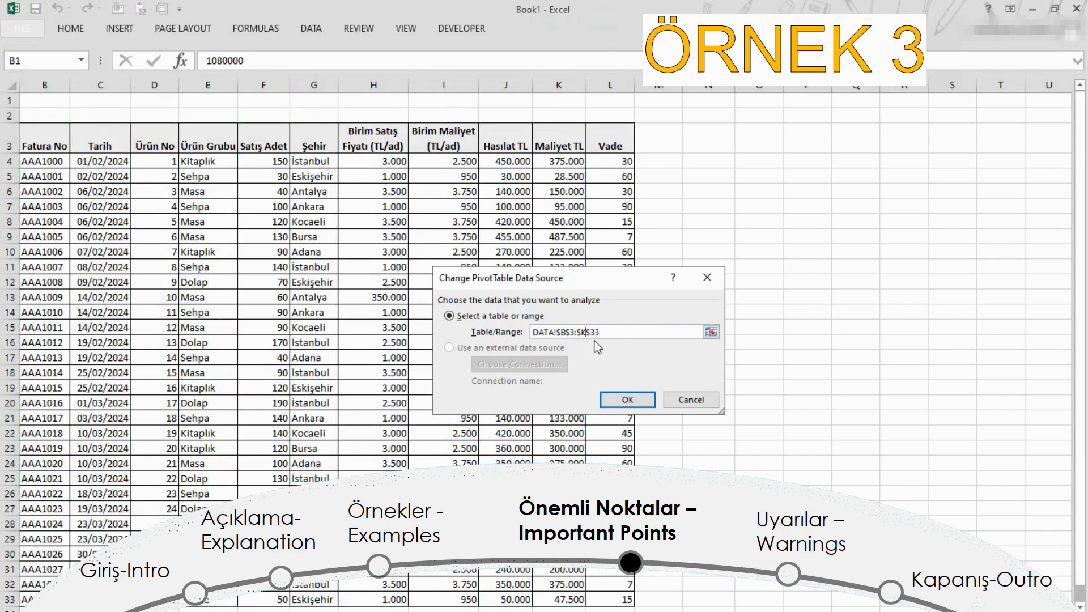
{"action": "key", "text": "BackSpace"}
{"action": "key", "text": "Return"}
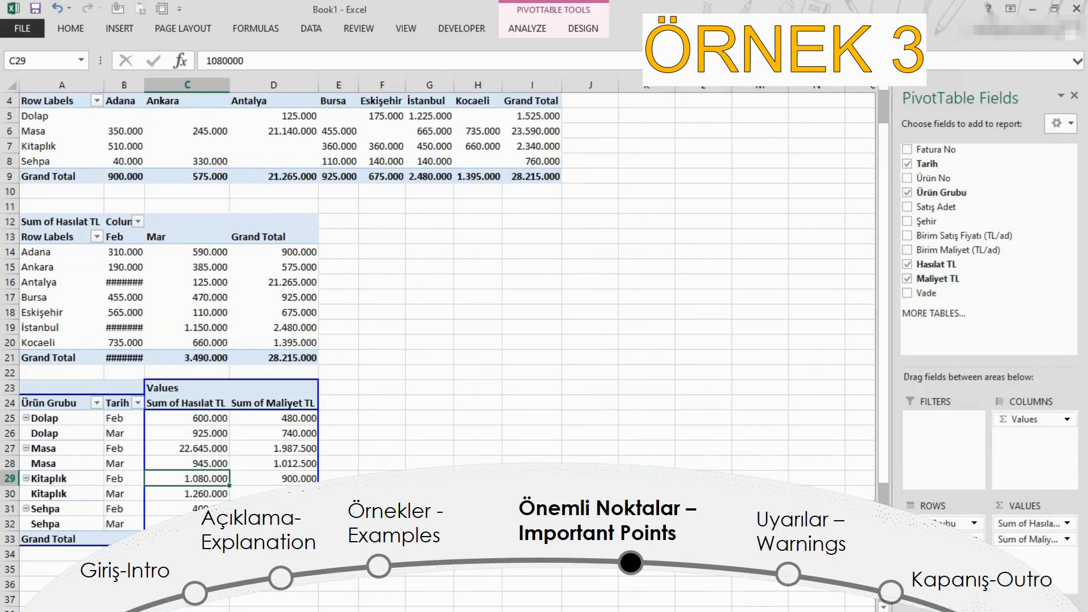
Step: Check the field lists of the second and first PivotTables for the Vade field
{"action": "left_click", "coordinate": [253, 282]}
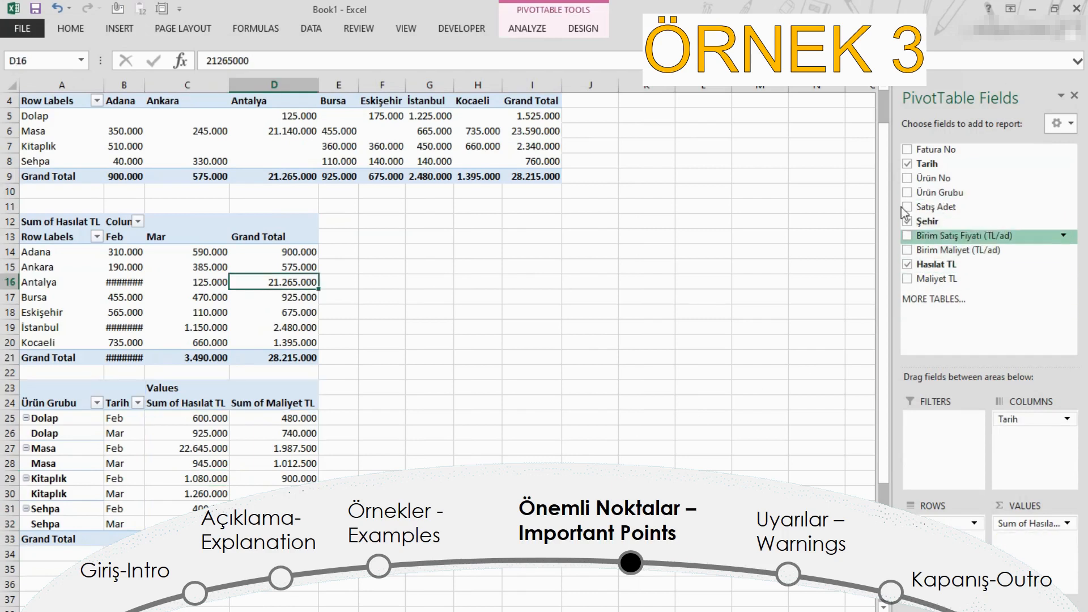
{"action": "left_click", "coordinate": [521, 133]}
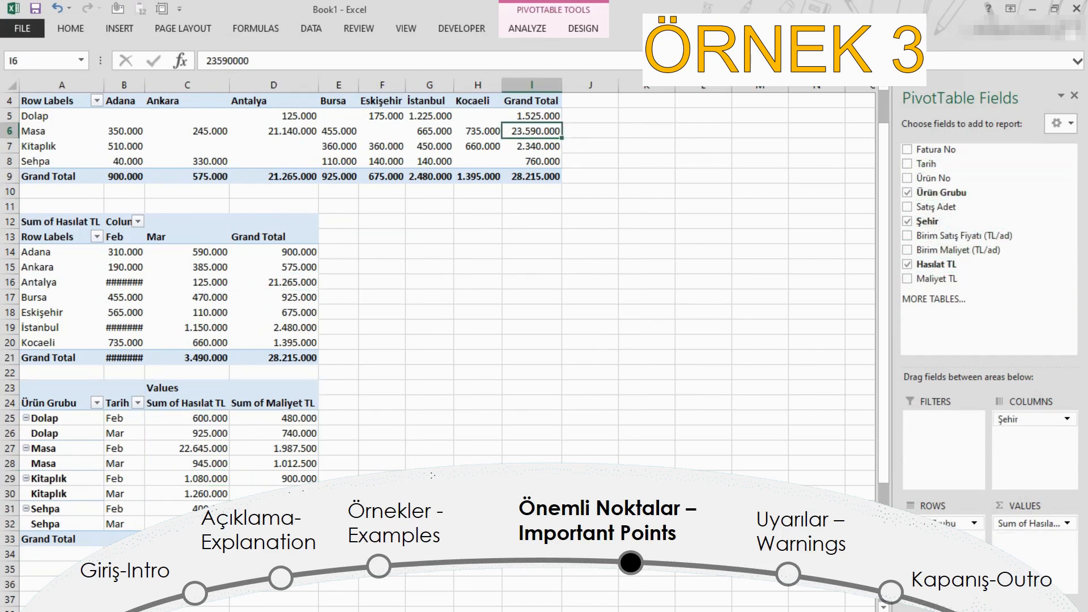
{"action": "left_click", "coordinate": [430, 206]}
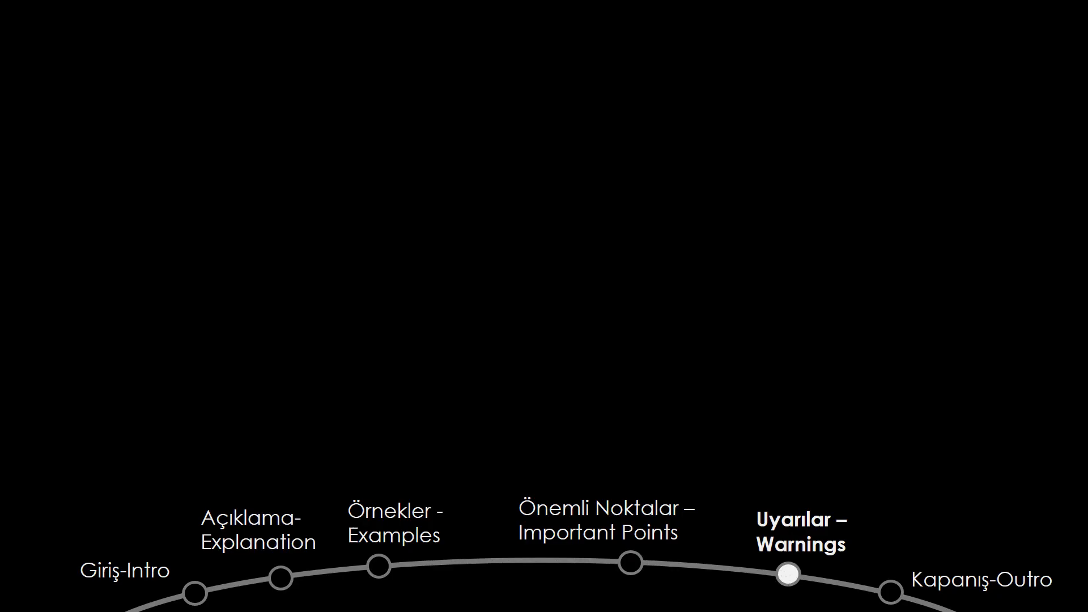